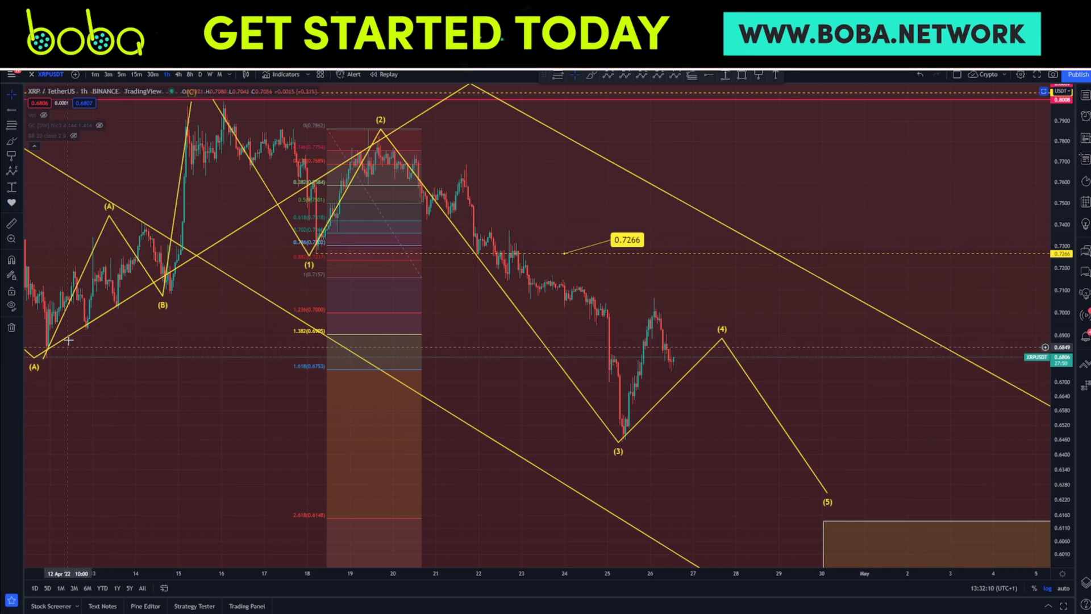
# Step: Draw Fibonacci levels from the recent high down to the (3) low
pyautogui.click(558, 74)
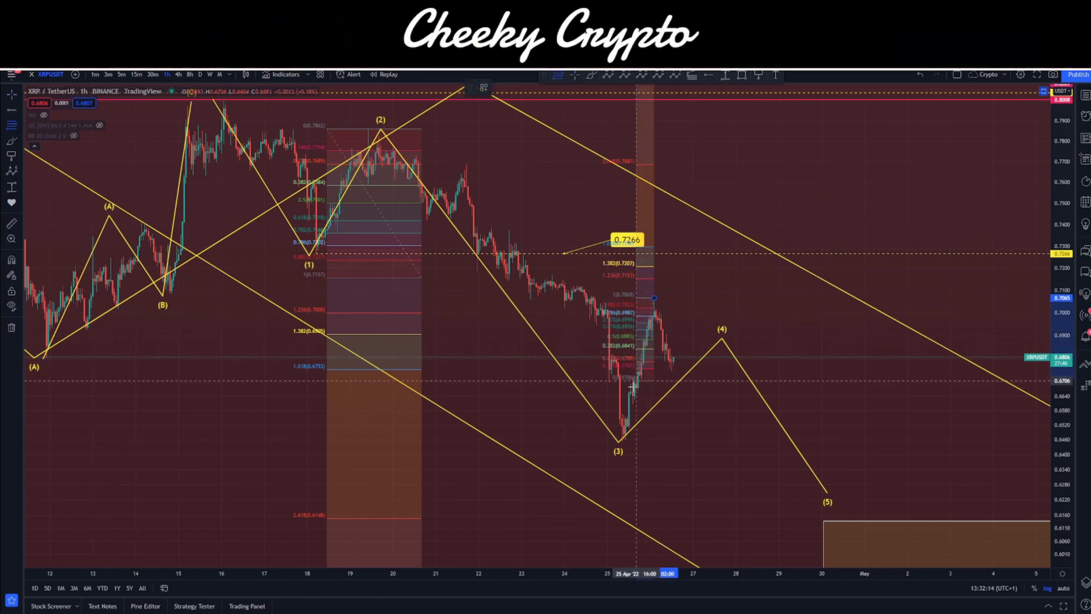
pyautogui.click(631, 424)
pyautogui.moveTo(631, 424)
pyautogui.mouseDown()
pyautogui.moveTo(622, 443)
pyautogui.moveTo(678, 375)
pyautogui.mouseUp()
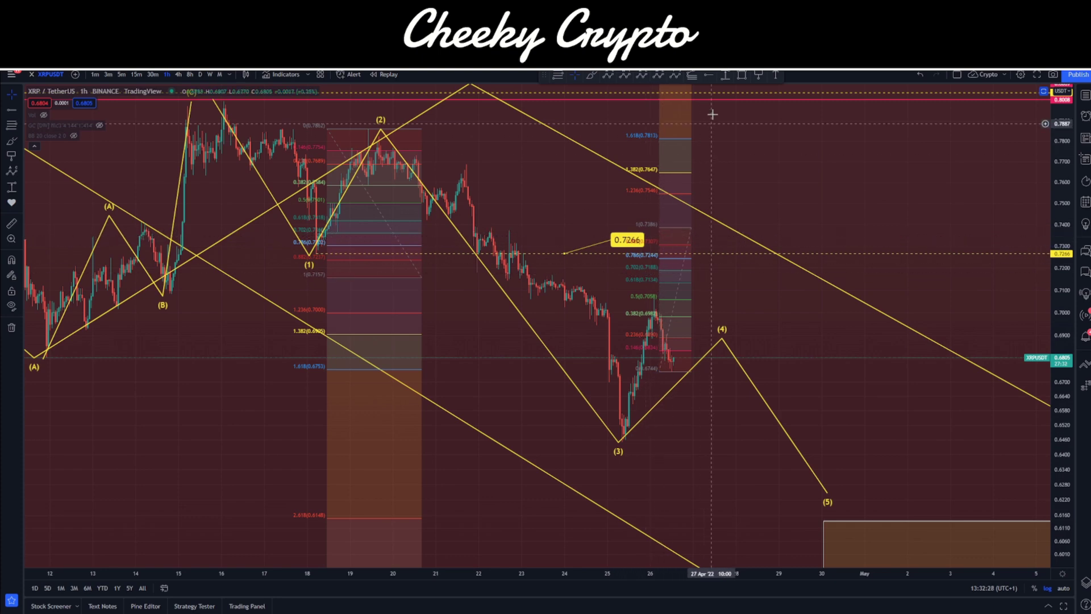
# Step: Place an ABC wave from the (3) low with A near 0.7096, B near 0.6731, then C
pyautogui.click(607, 75)
pyautogui.click(622, 441)
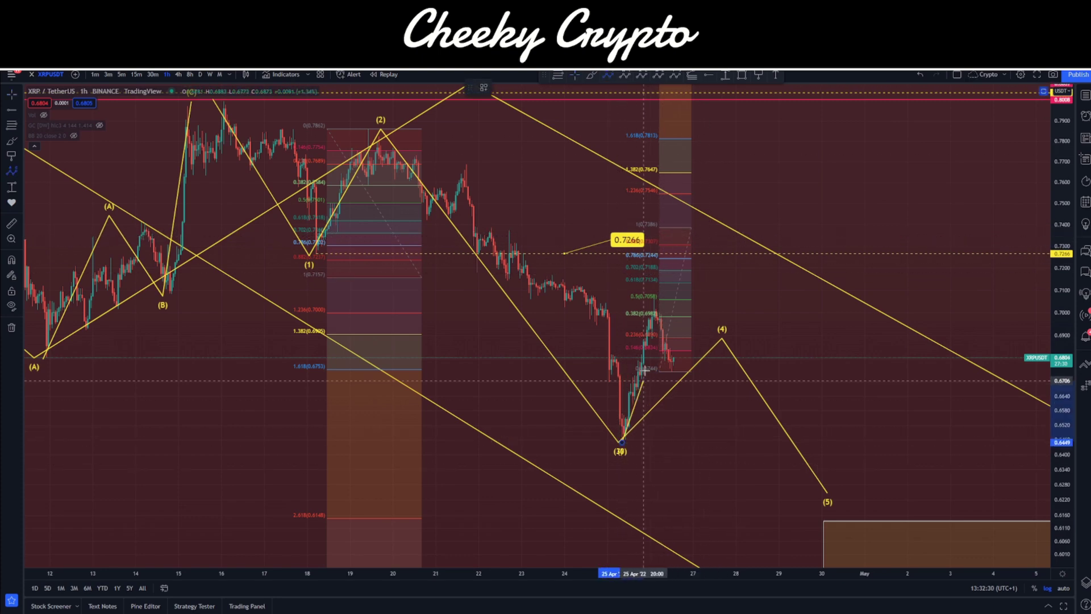
pyautogui.click(651, 291)
pyautogui.click(673, 374)
pyautogui.click(746, 227)
# Step: Move the 0.7266 price note left and reposition the wave's (5) point
pyautogui.moveTo(629, 243); pyautogui.dragTo(559, 226)
pyautogui.click(308, 247)
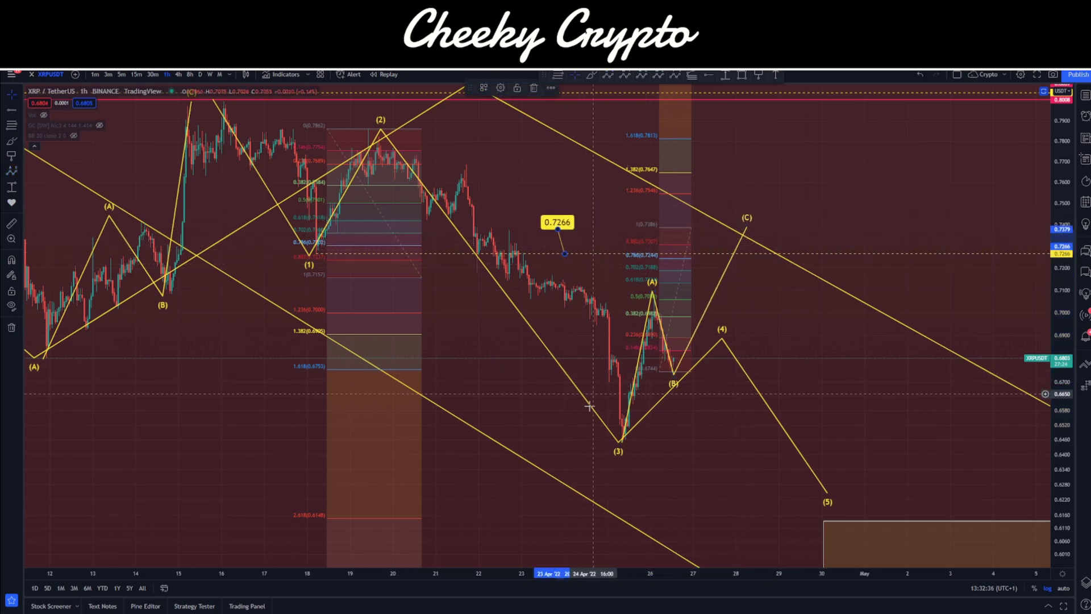
pyautogui.moveTo(828, 492)
pyautogui.mouseDown()
pyautogui.moveTo(844, 484)
pyautogui.moveTo(829, 496)
pyautogui.mouseUp()
pyautogui.click(733, 460)
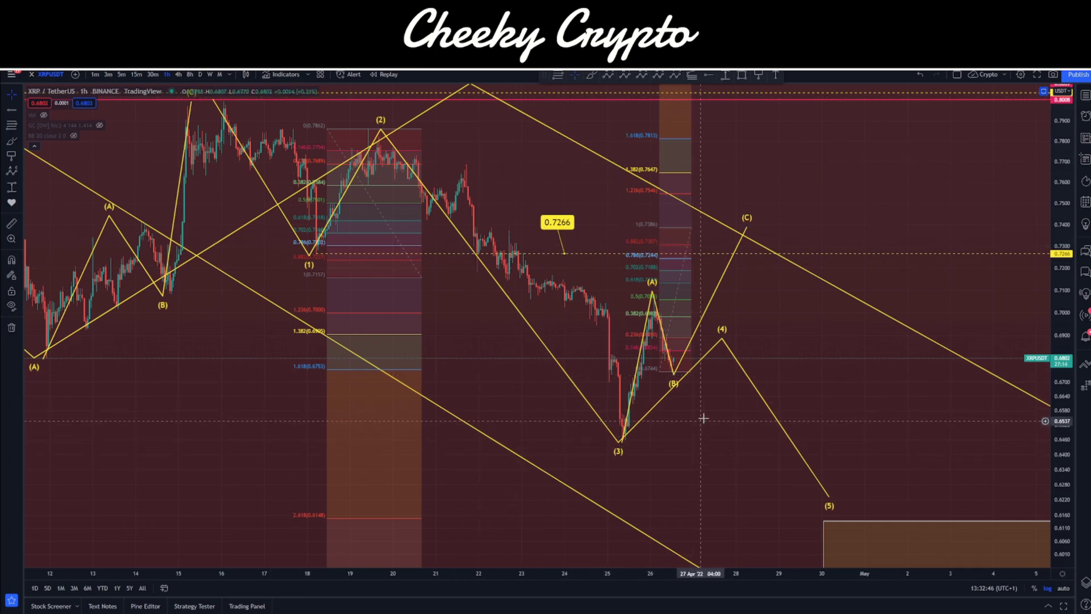
pyautogui.moveTo(787, 318); pyautogui.dragTo(784, 356)
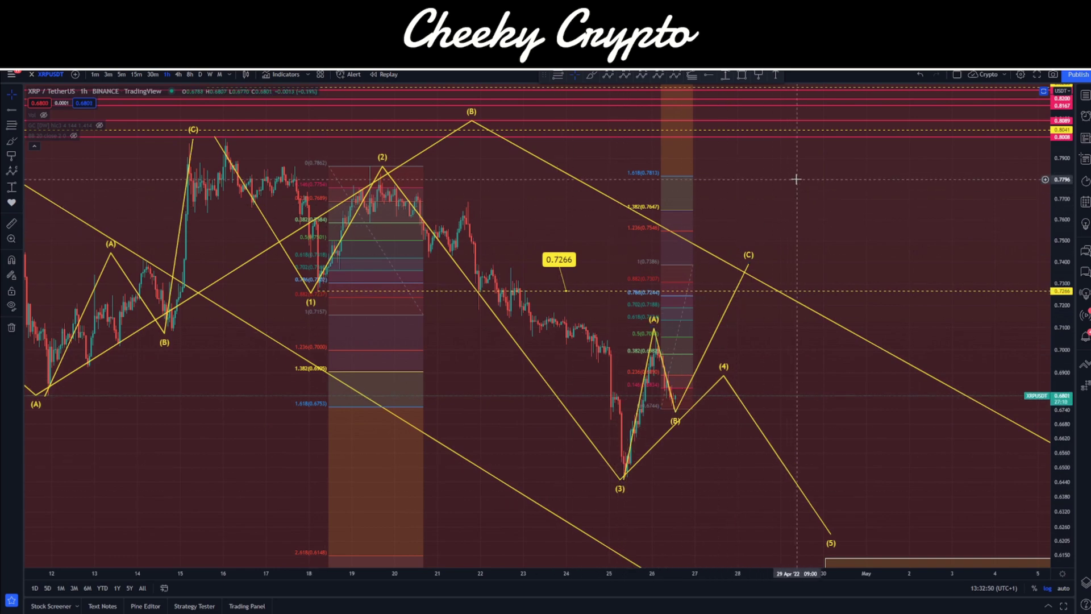
pyautogui.moveTo(855, 426)
pyautogui.mouseDown()
pyautogui.moveTo(599, 271)
pyautogui.moveTo(755, 477)
pyautogui.moveTo(840, 419)
pyautogui.mouseUp()
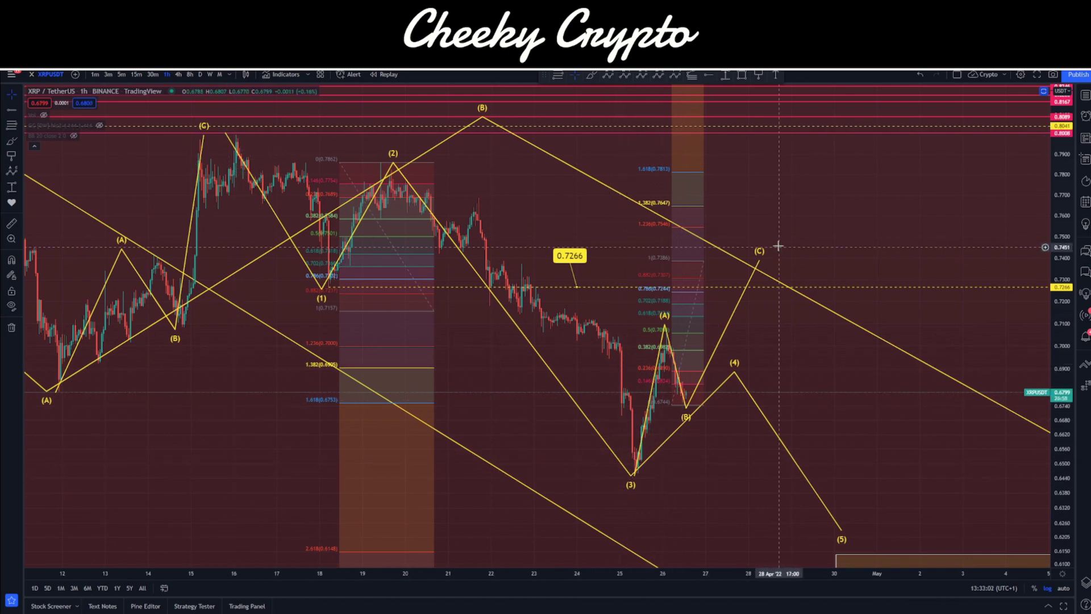
pyautogui.hscroll(5, 767, 250)
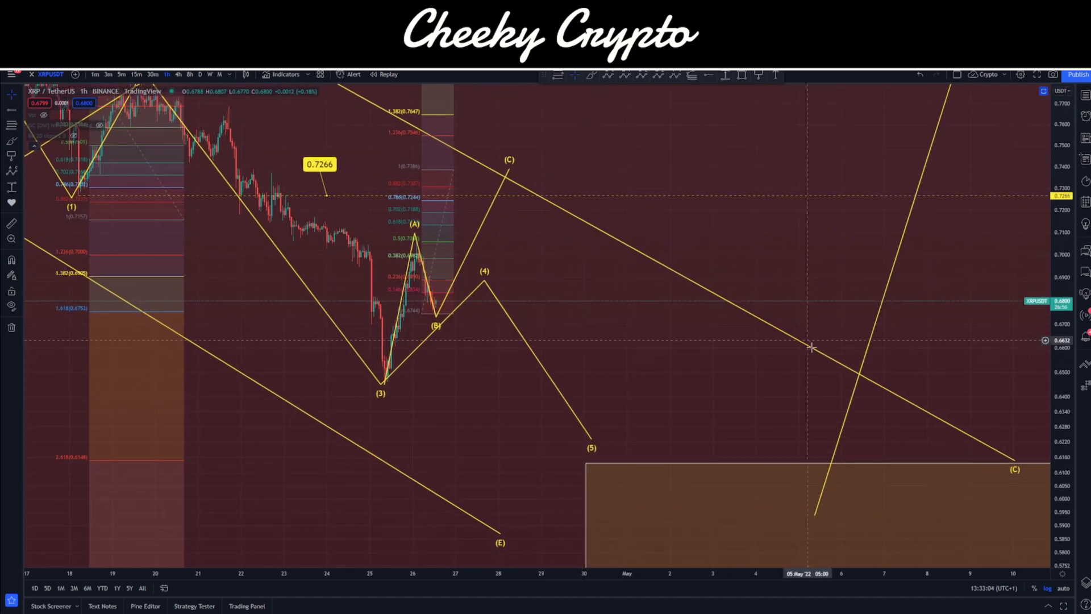
pyautogui.hscroll(-5, 691, 375)
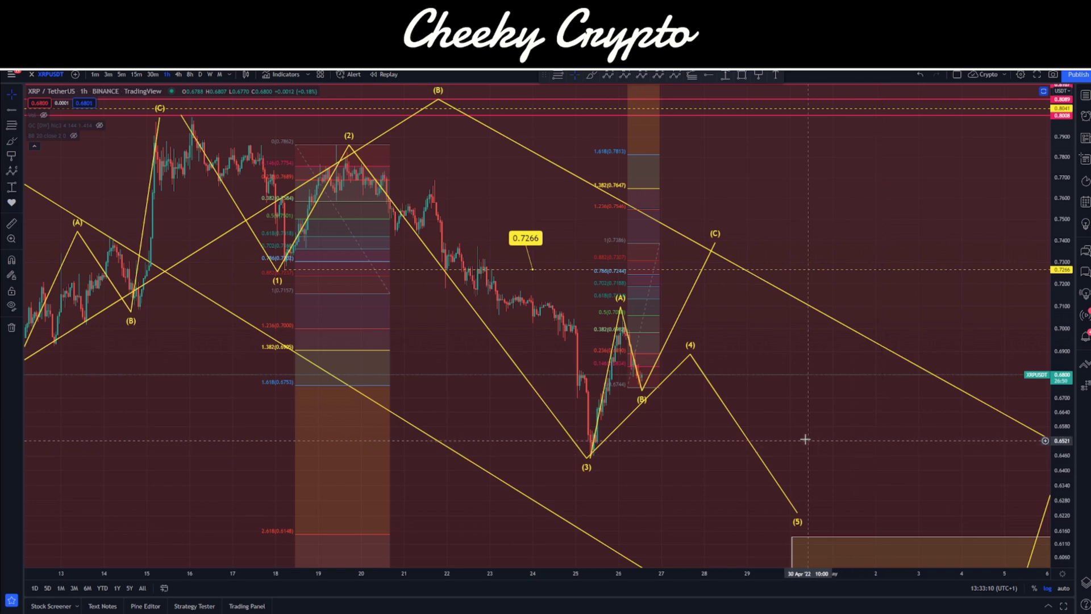
pyautogui.hscroll(5, 421, 336)
pyautogui.hscroll(-1, 521, 347)
pyautogui.hscroll(-5, 520, 347)
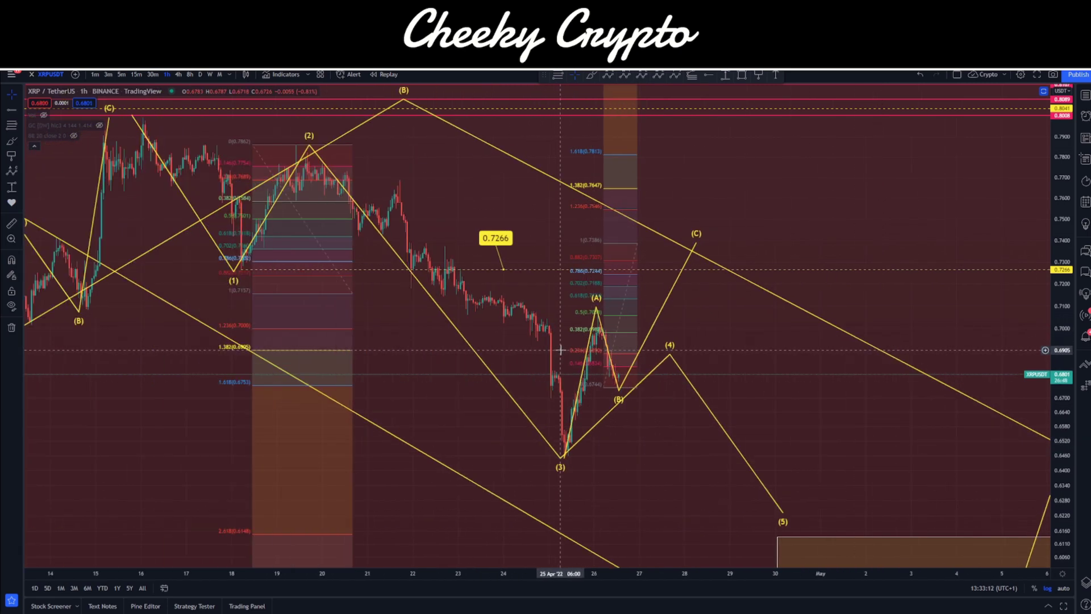
pyautogui.hscroll(-1, 403, 319)
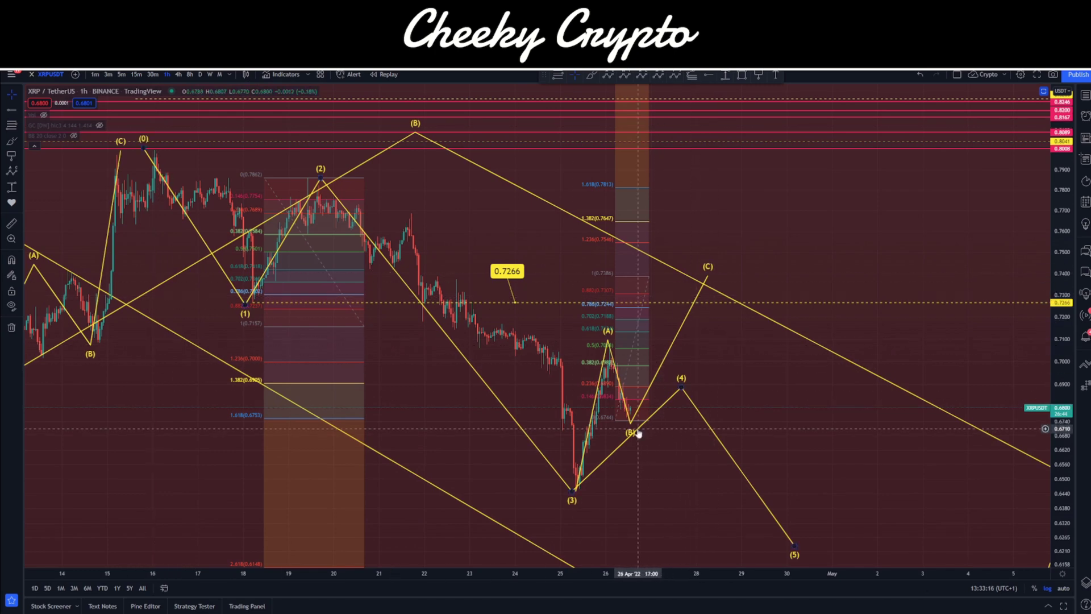
# Step: Restore the Stoch RSI pane and circle its low with the Brush tool, undoing a price sketch
pyautogui.doubleClick(719, 357)
pyautogui.click(592, 75)
pyautogui.moveTo(645, 540)
pyautogui.mouseDown()
pyautogui.moveTo(661, 562)
pyautogui.moveTo(706, 485)
pyautogui.mouseUp()
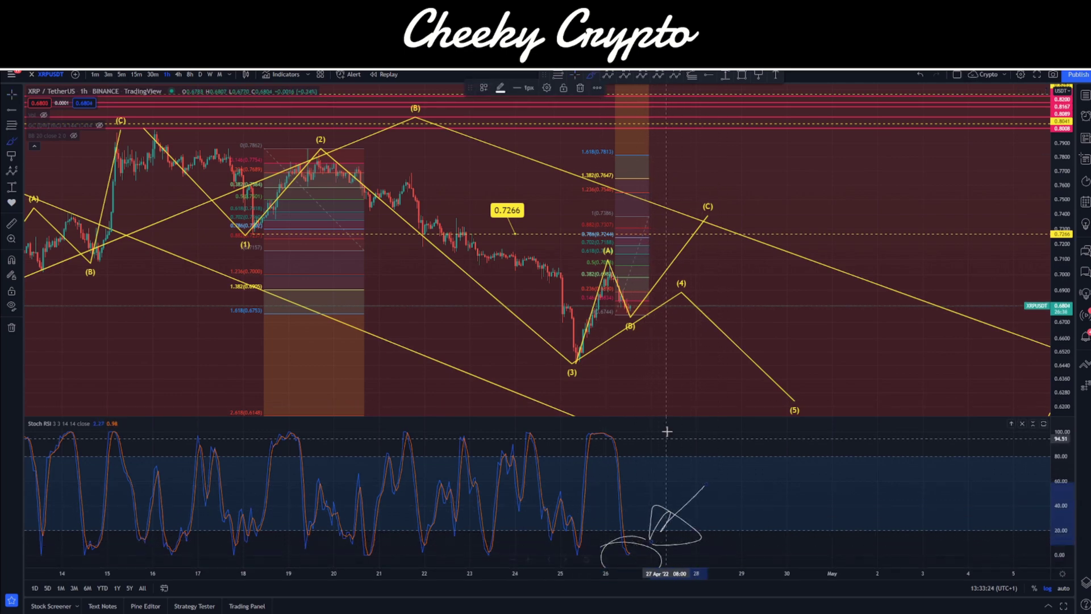
pyautogui.moveTo(617, 349); pyautogui.dragTo(706, 238)
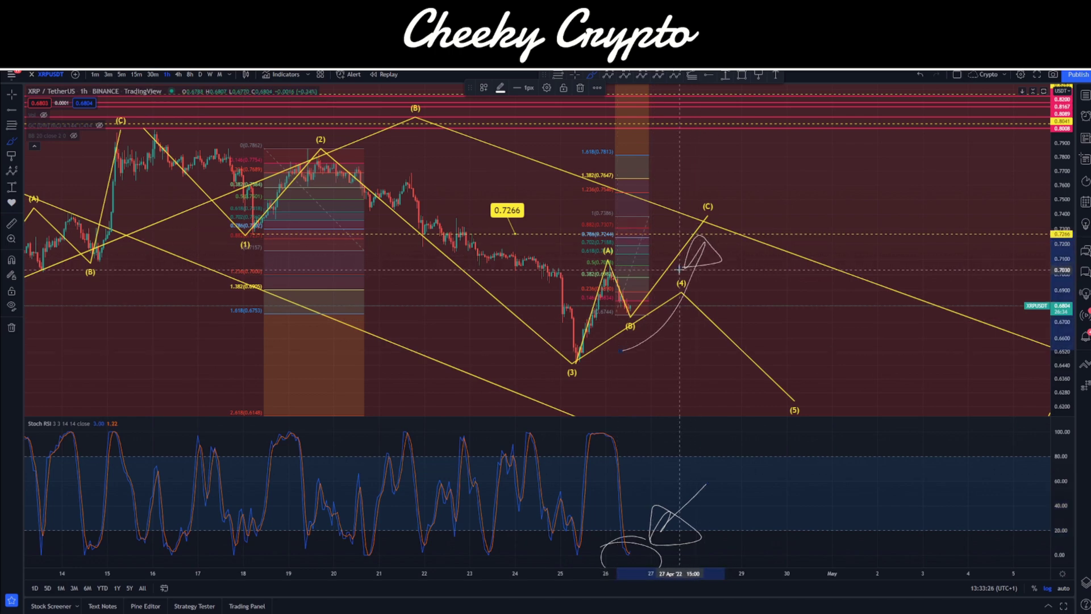
pyautogui.hotkey('ctrl', 'z')
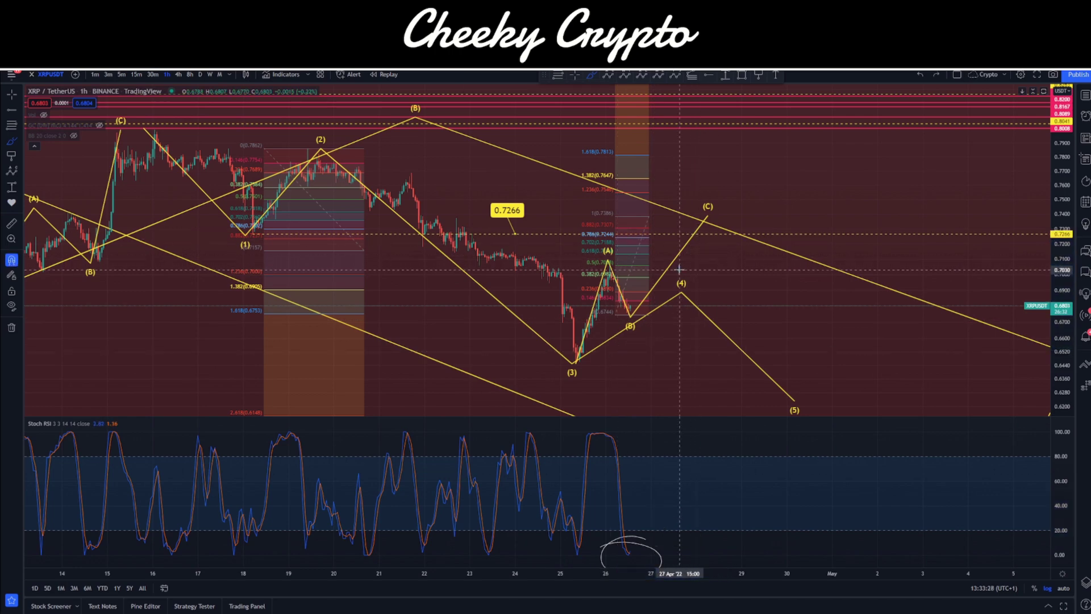
# Step: On the 4-hour chart, try freehand sketches of the Stoch RSI peak and projected moves, undoing each
pyautogui.click(178, 74)
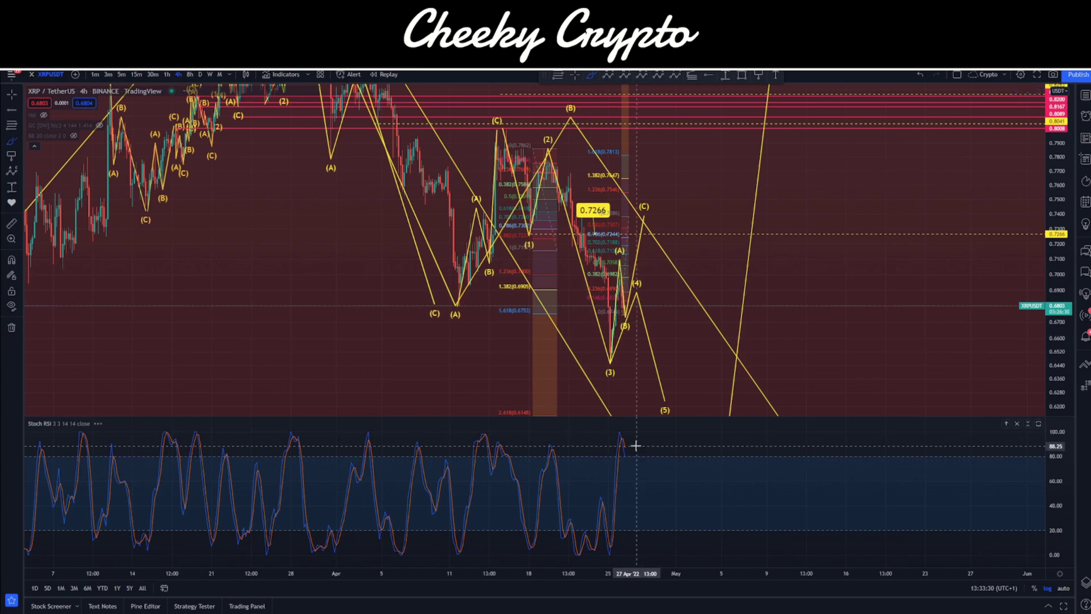
pyautogui.moveTo(633, 446); pyautogui.dragTo(639, 430)
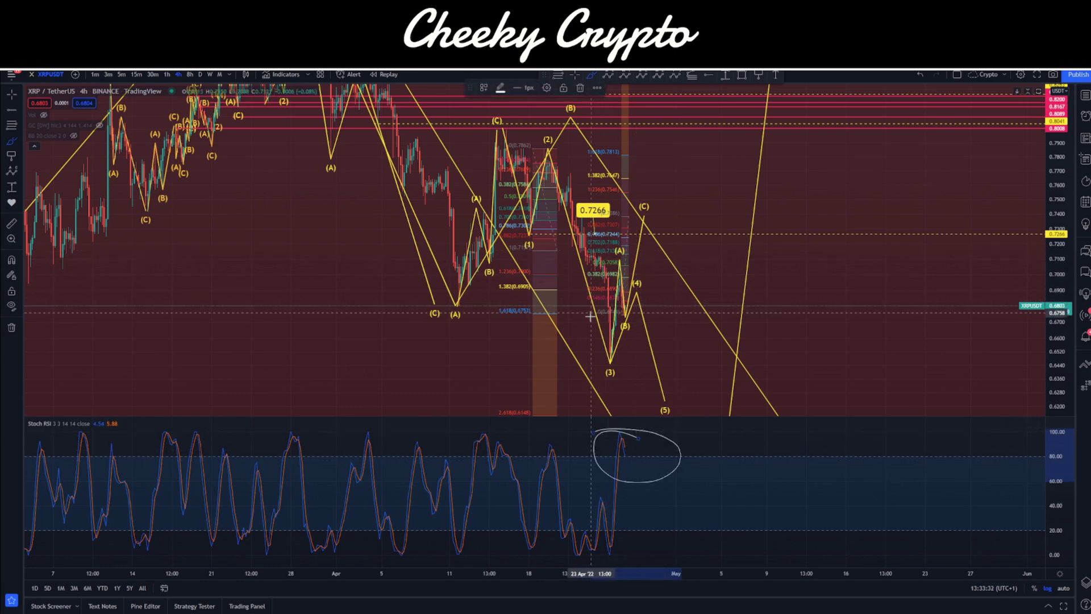
pyautogui.hotkey('ctrl', 'z')
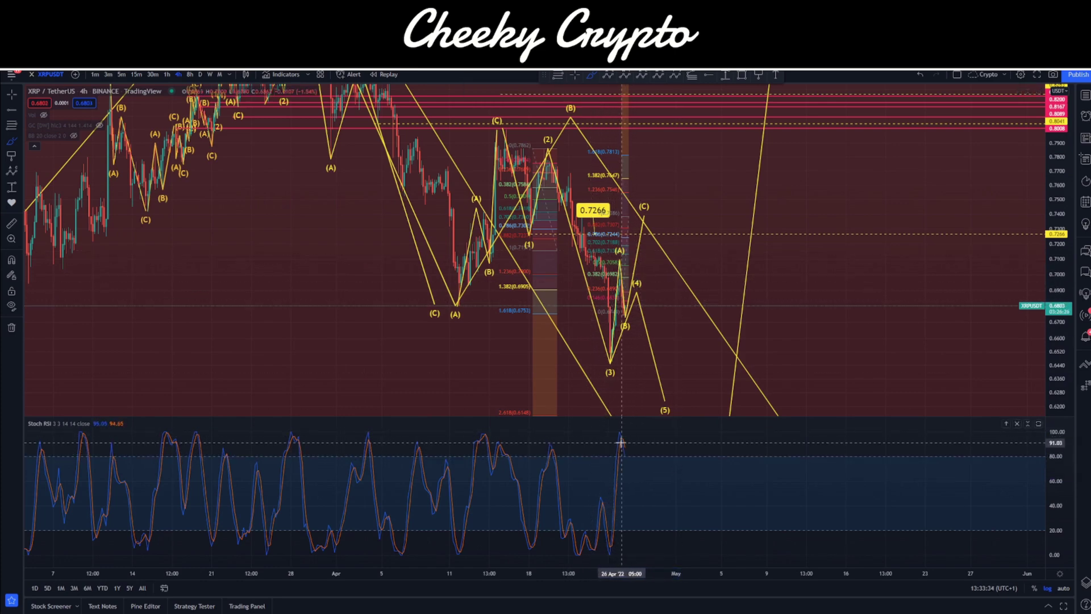
pyautogui.moveTo(621, 442); pyautogui.dragTo(632, 499)
pyautogui.hotkey('ctrl', 'z')
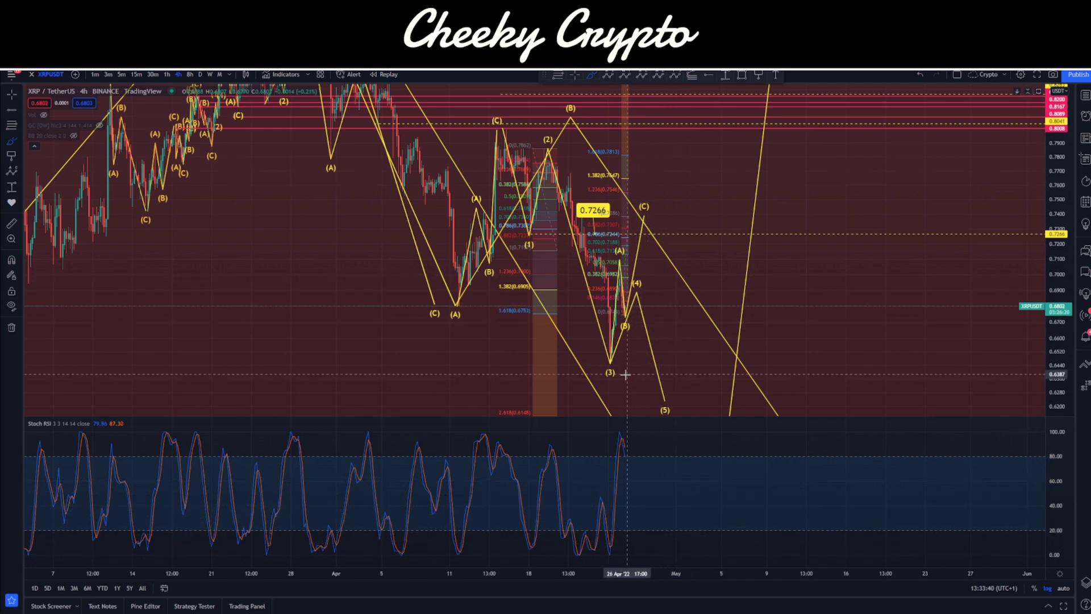
pyautogui.moveTo(688, 190)
pyautogui.mouseDown()
pyautogui.moveTo(731, 294)
pyautogui.moveTo(700, 267)
pyautogui.mouseUp()
pyautogui.hotkey('ctrl', 'z')
pyautogui.moveTo(688, 190); pyautogui.dragTo(693, 262)
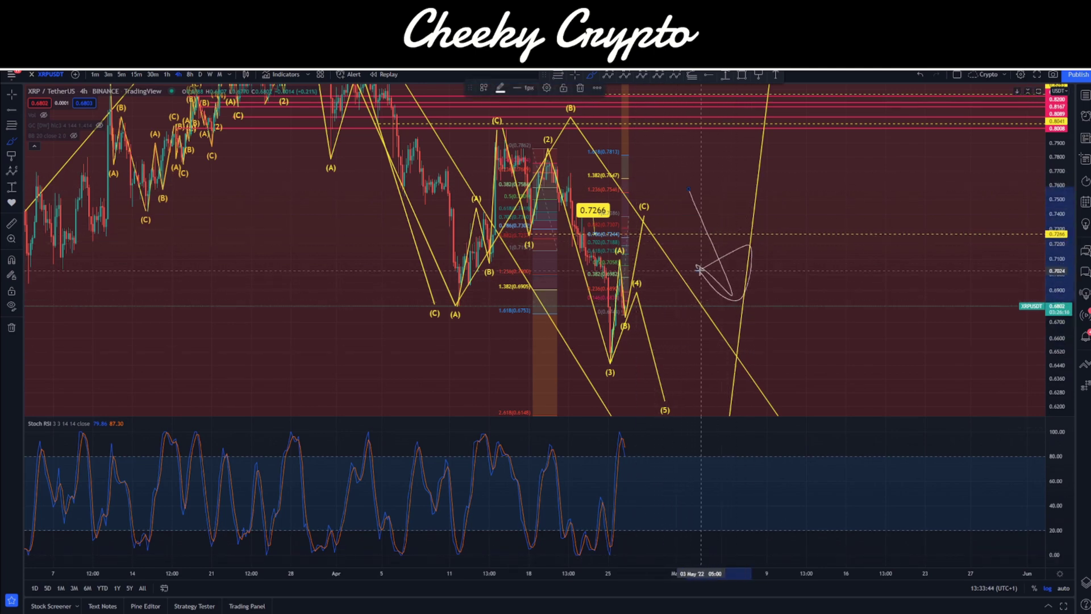
pyautogui.hotkey('ctrl', 'z')
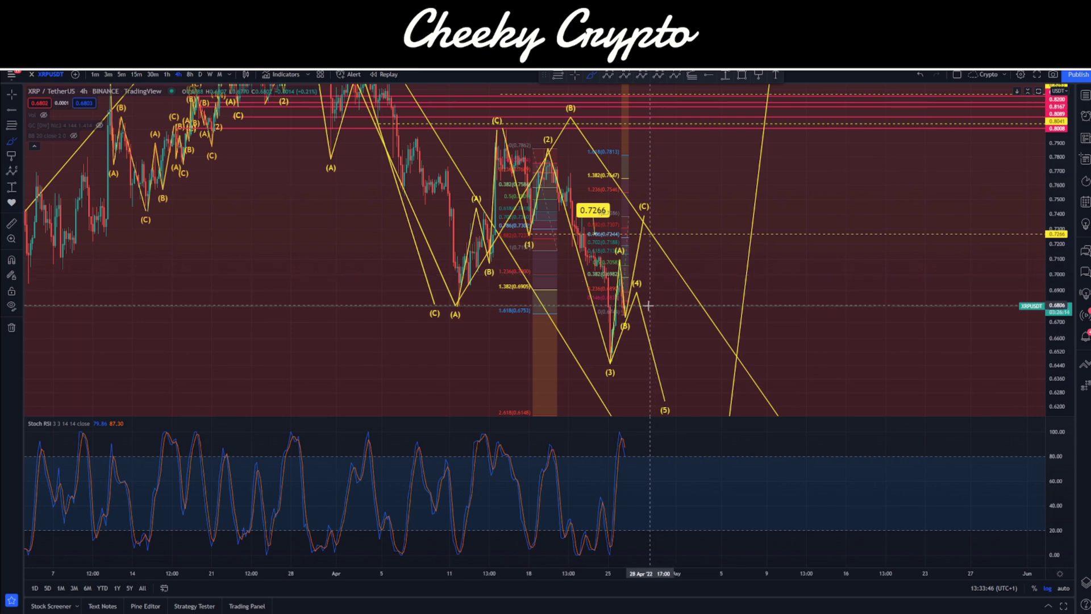
pyautogui.moveTo(627, 356)
pyautogui.mouseDown()
pyautogui.moveTo(701, 238)
pyautogui.moveTo(684, 273)
pyautogui.mouseUp()
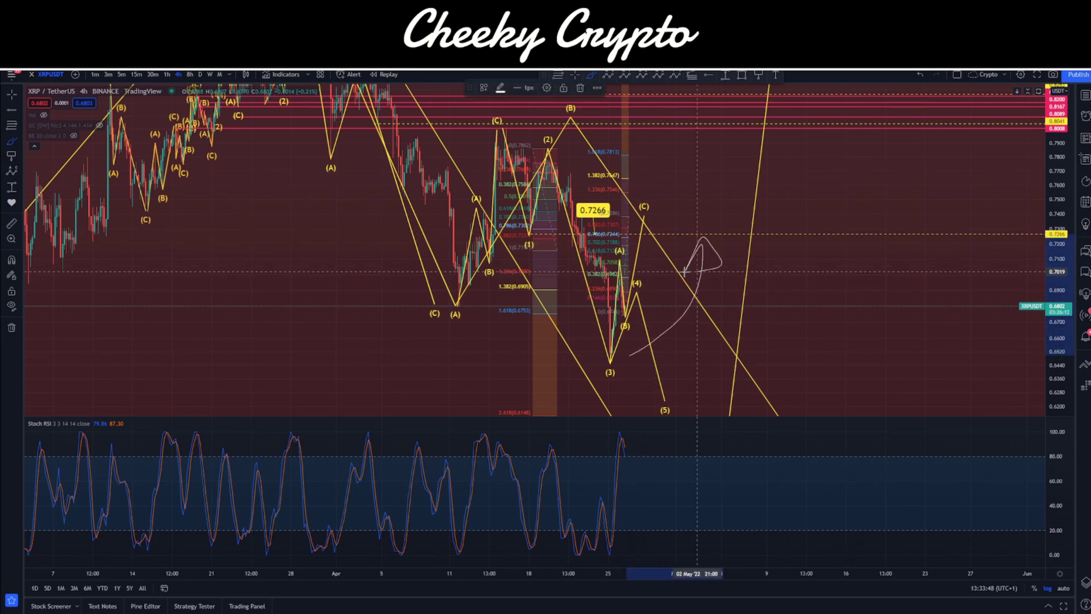
pyautogui.moveTo(708, 225)
pyautogui.mouseDown()
pyautogui.moveTo(728, 298)
pyautogui.moveTo(739, 293)
pyautogui.mouseUp()
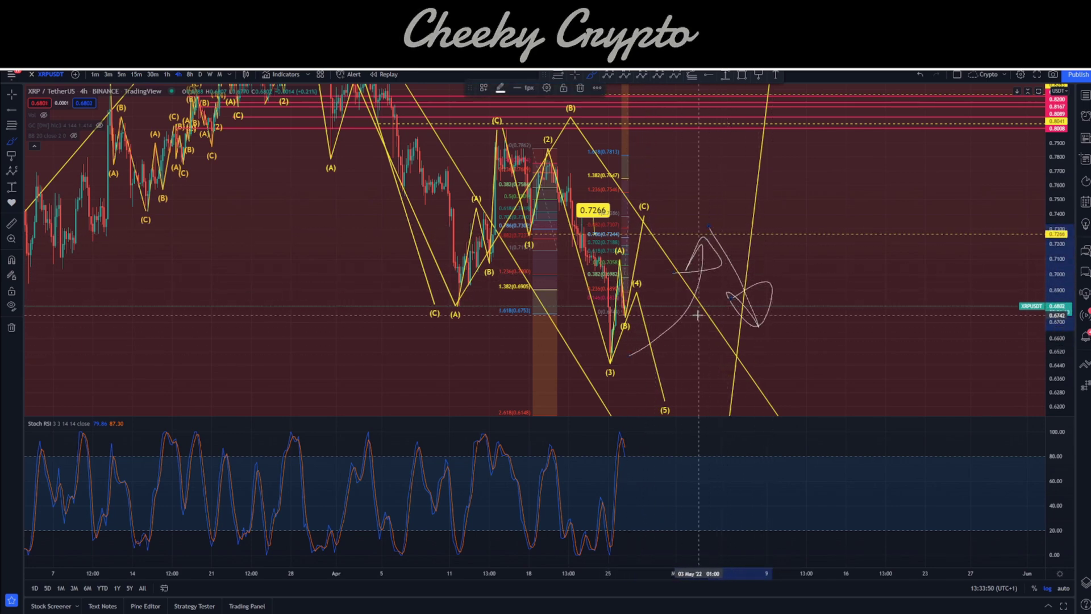
pyautogui.hotkey('ctrl', 'z')
pyautogui.hotkey('ctrl', 'z')
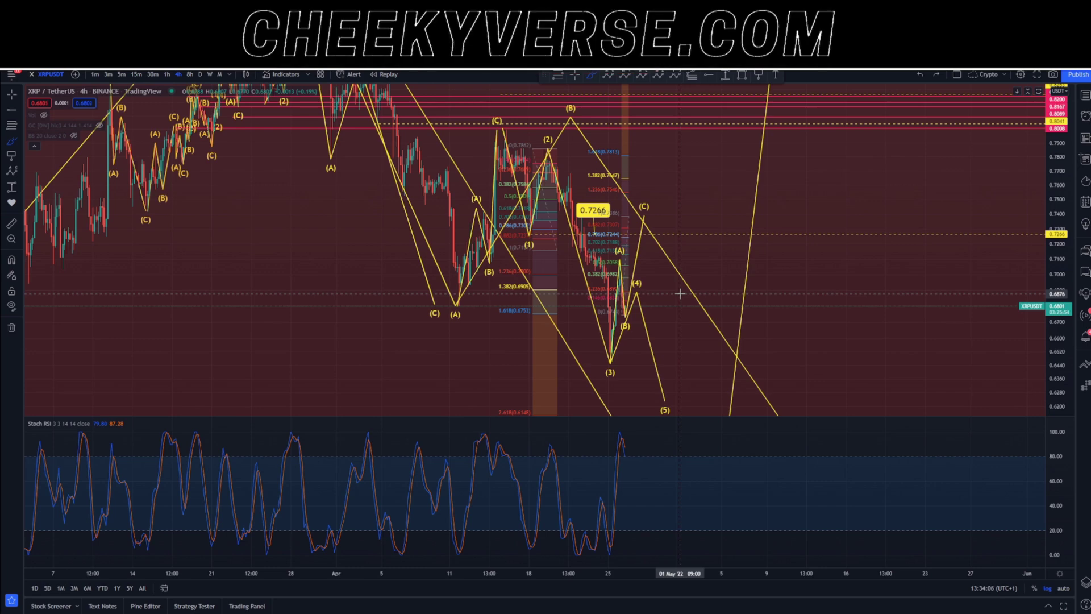
# Step: Switch to the 8-hour chart and circle the latest Stoch RSI peak
pyautogui.click(190, 74)
pyautogui.moveTo(623, 449)
pyautogui.mouseDown()
pyautogui.moveTo(645, 460)
pyautogui.moveTo(624, 449)
pyautogui.mouseUp()
pyautogui.moveTo(653, 534)
pyautogui.mouseDown()
pyautogui.moveTo(670, 471)
pyautogui.moveTo(658, 479)
pyautogui.mouseUp()
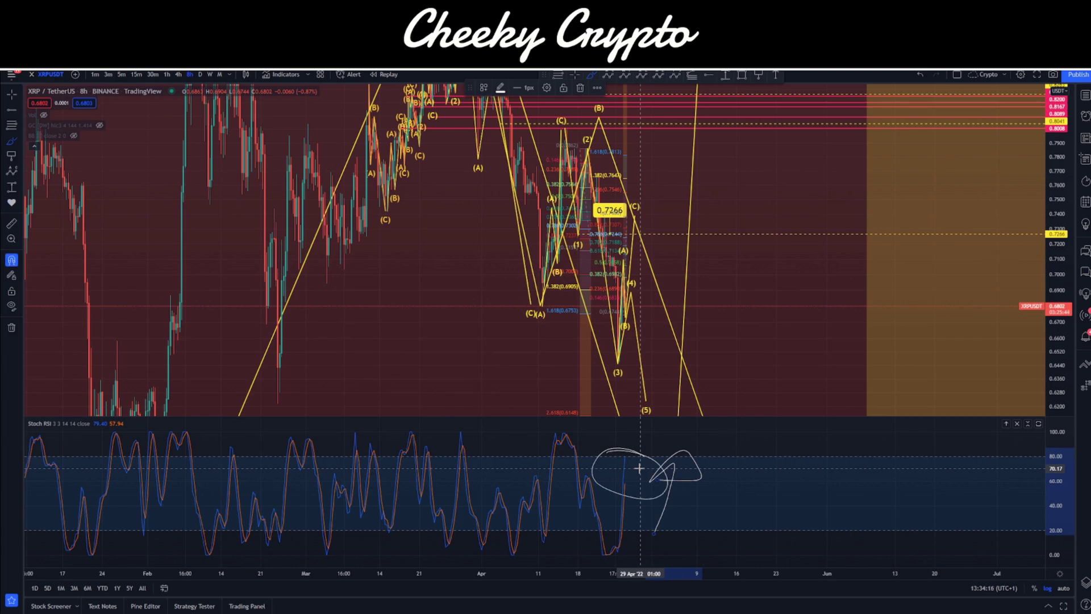
# Step: Undo the extra loop sketch and switch XRP/USDT to the 1D timeframe
pyautogui.hotkey('ctrl', 'z')
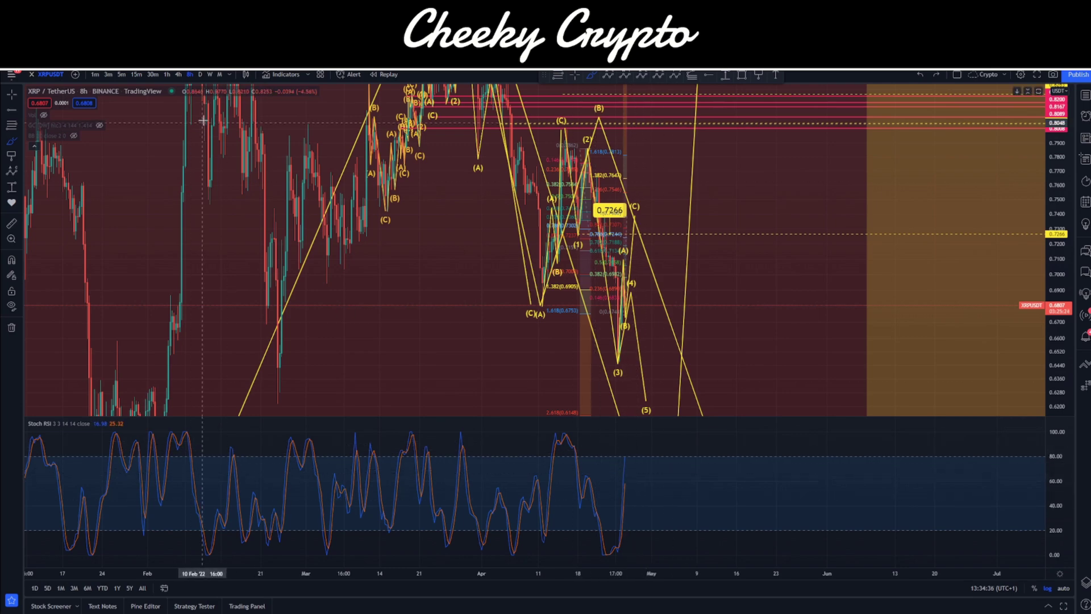
pyautogui.click(202, 75)
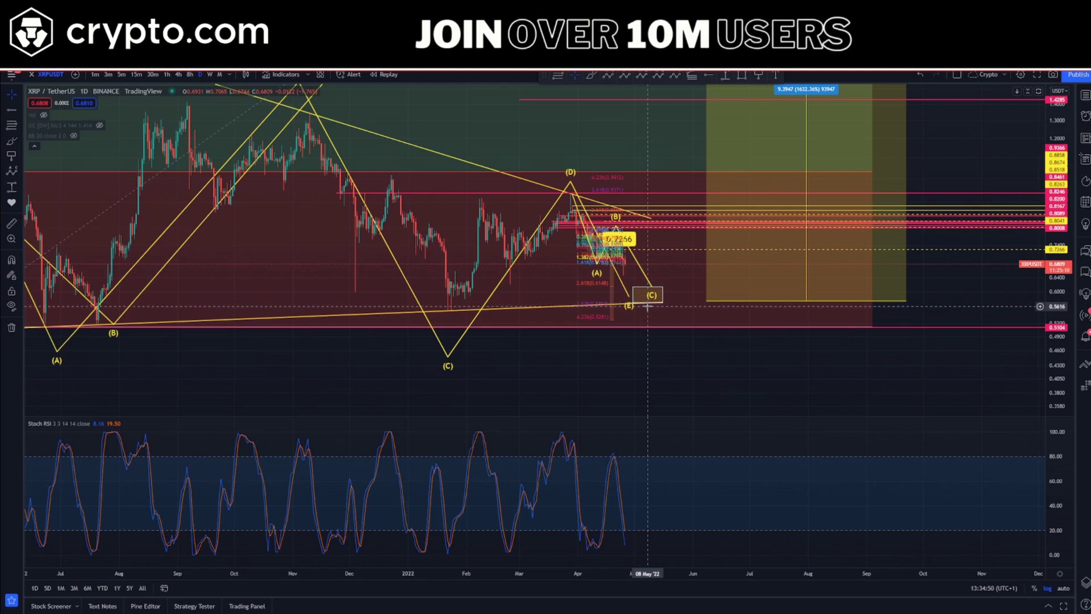
# Step: Zoom into recent months and move the ABC's (A) to the 25 Apr low near 0.645 and (B) to early May
pyautogui.moveTo(1057, 352); pyautogui.dragTo(1073, 130)
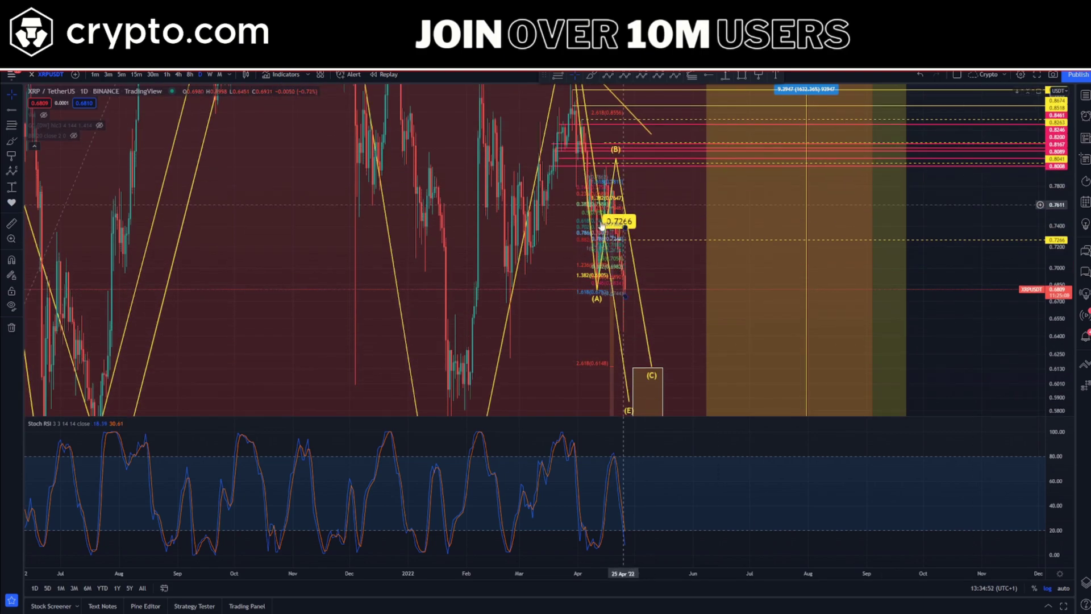
pyautogui.scroll(5, 458, 273)
pyautogui.moveTo(409, 256); pyautogui.dragTo(867, 251)
pyautogui.scroll(6, 711, 258)
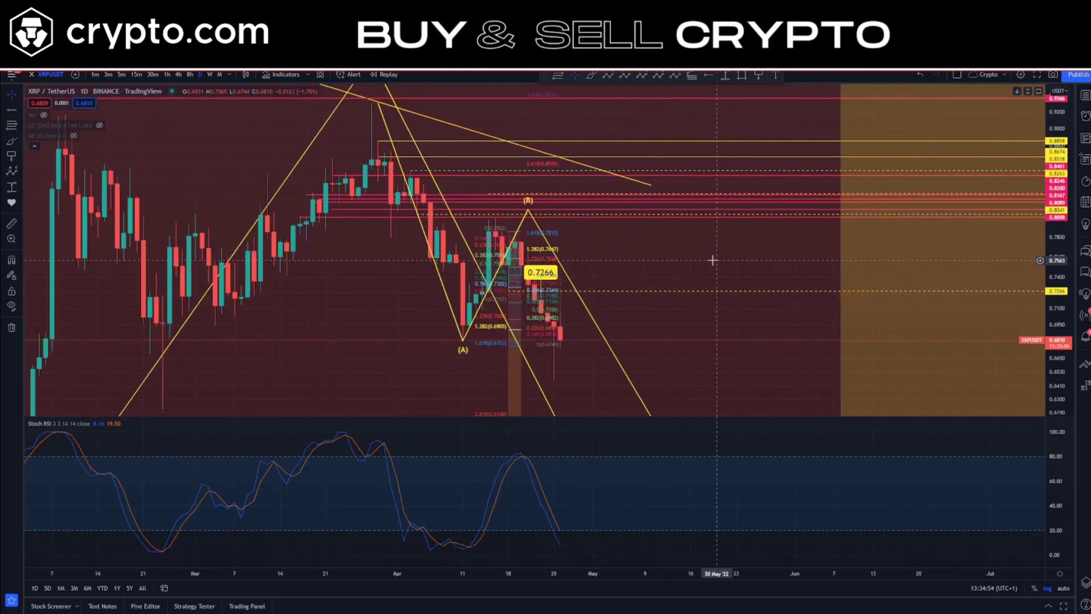
pyautogui.moveTo(544, 258); pyautogui.dragTo(694, 258)
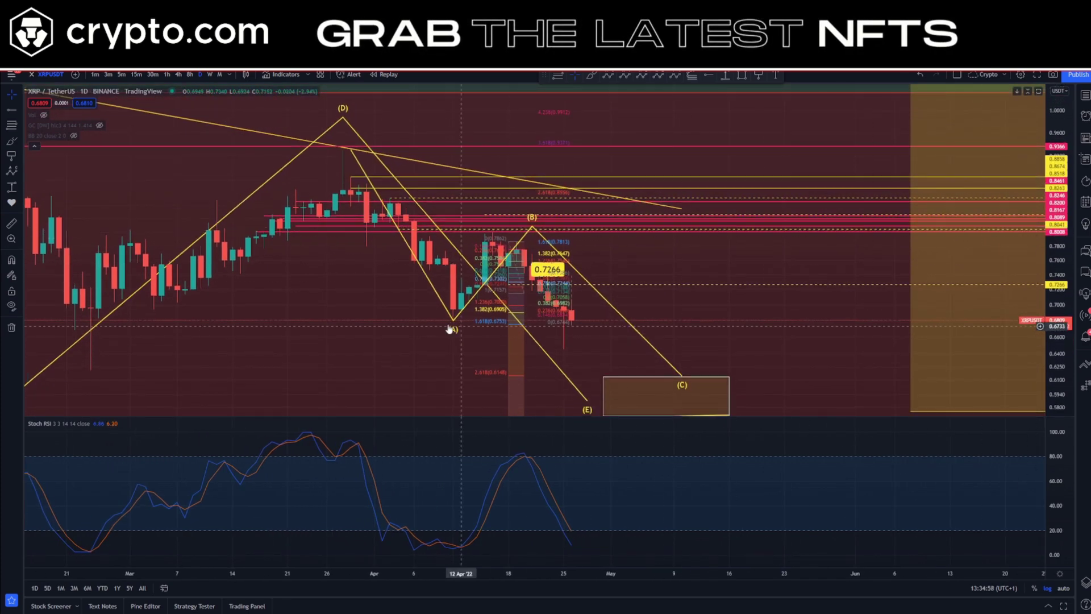
pyautogui.moveTo(452, 323)
pyautogui.mouseDown()
pyautogui.moveTo(563, 355)
pyautogui.moveTo(556, 349)
pyautogui.mouseUp()
pyautogui.click(532, 227)
pyautogui.moveTo(532, 227); pyautogui.dragTo(626, 234)
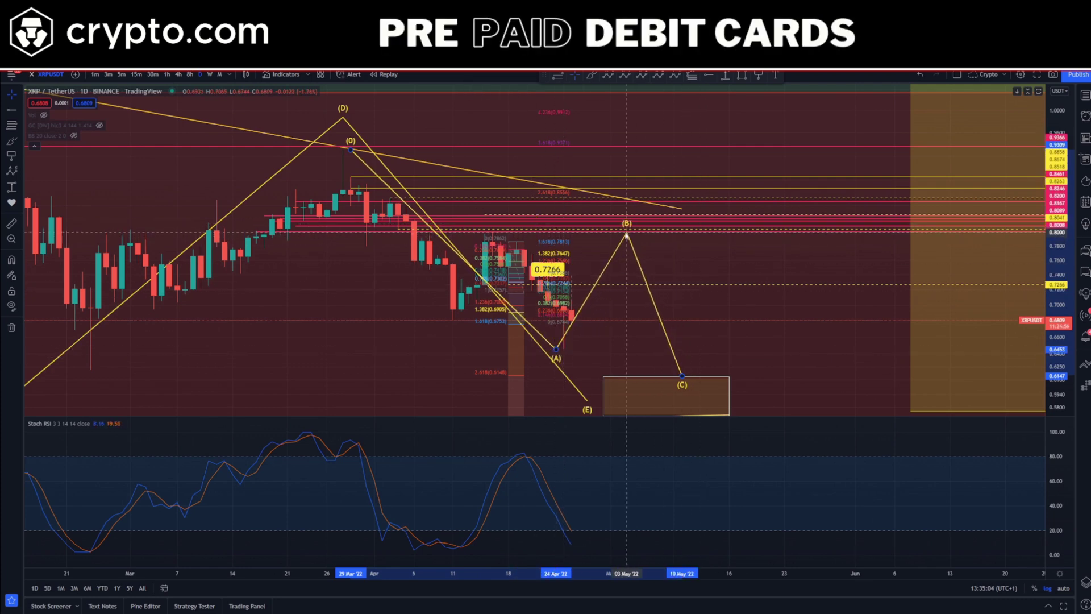
pyautogui.click(702, 251)
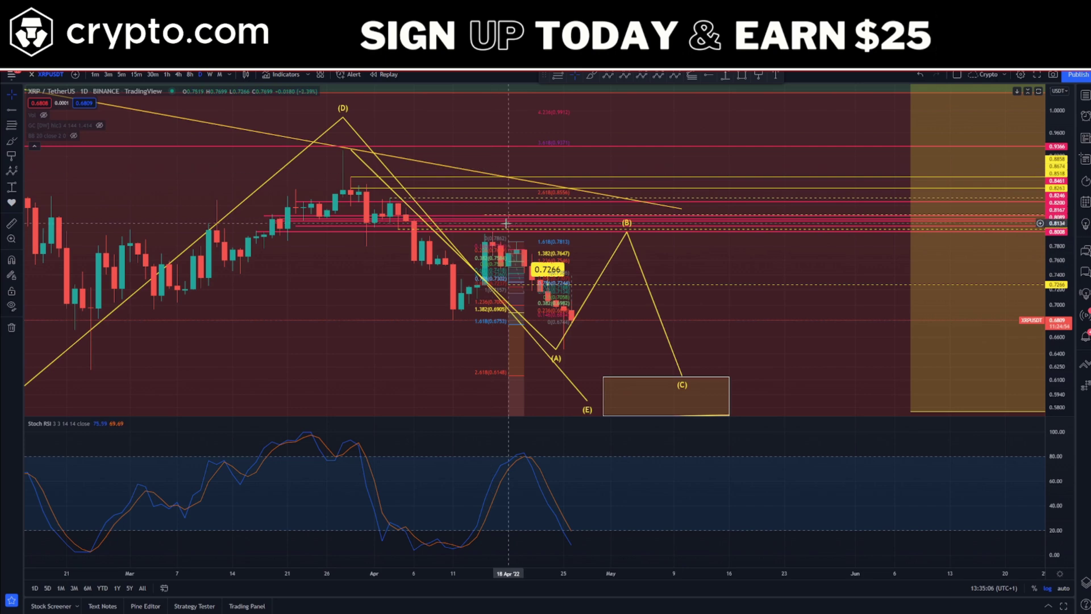
# Step: Delete the Fibonacci around 19 Apr and draw a new one from the (D) high to (A)
pyautogui.click(517, 246)
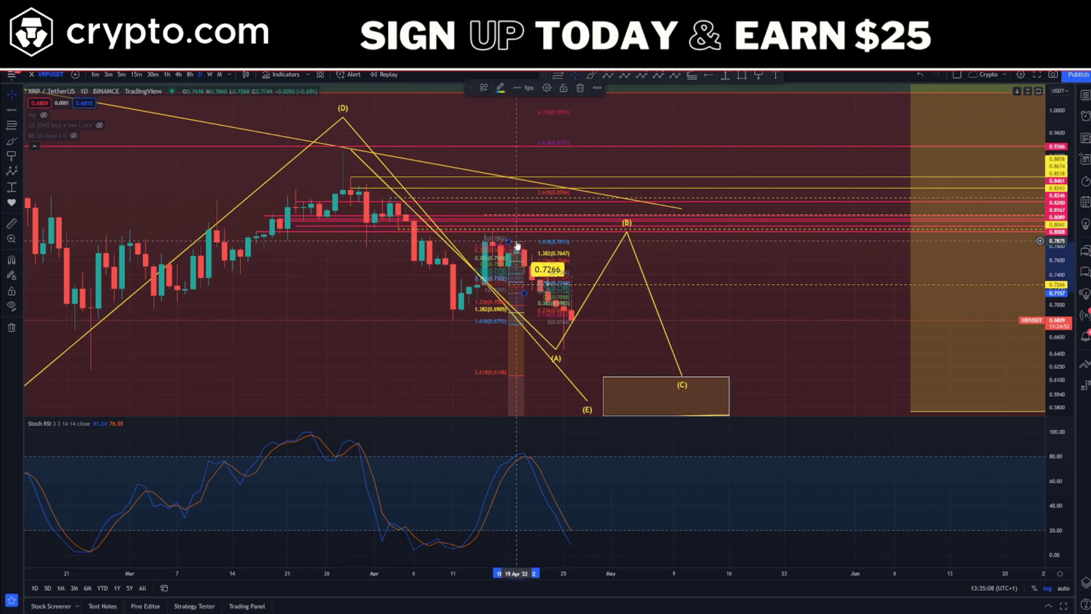
pyautogui.press('Delete')
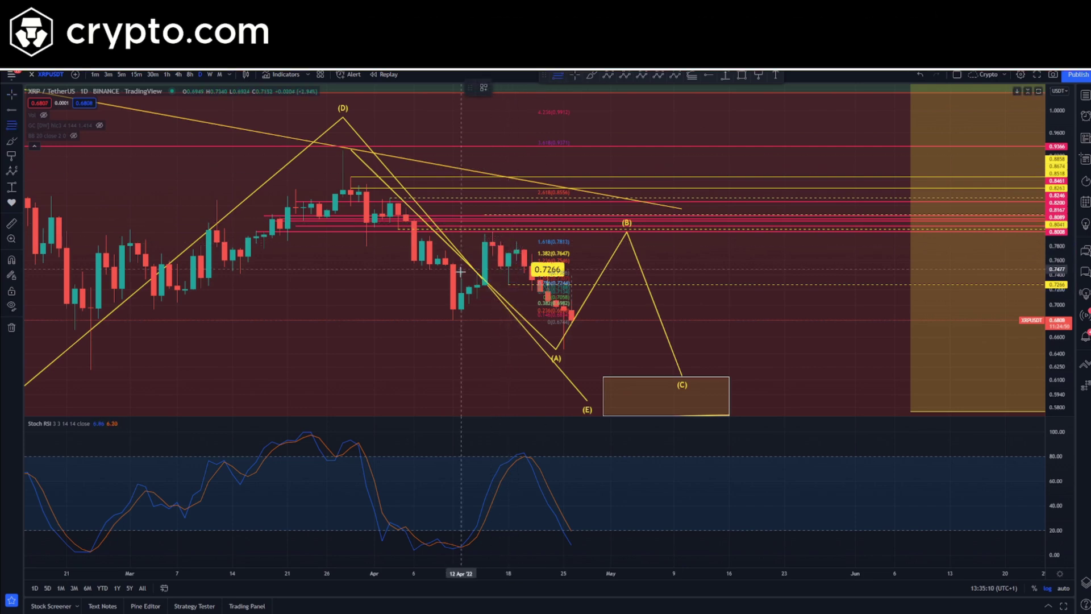
pyautogui.moveTo(342, 149)
pyautogui.mouseDown()
pyautogui.moveTo(453, 264)
pyautogui.moveTo(467, 320)
pyautogui.moveTo(562, 330)
pyautogui.moveTo(565, 354)
pyautogui.mouseUp()
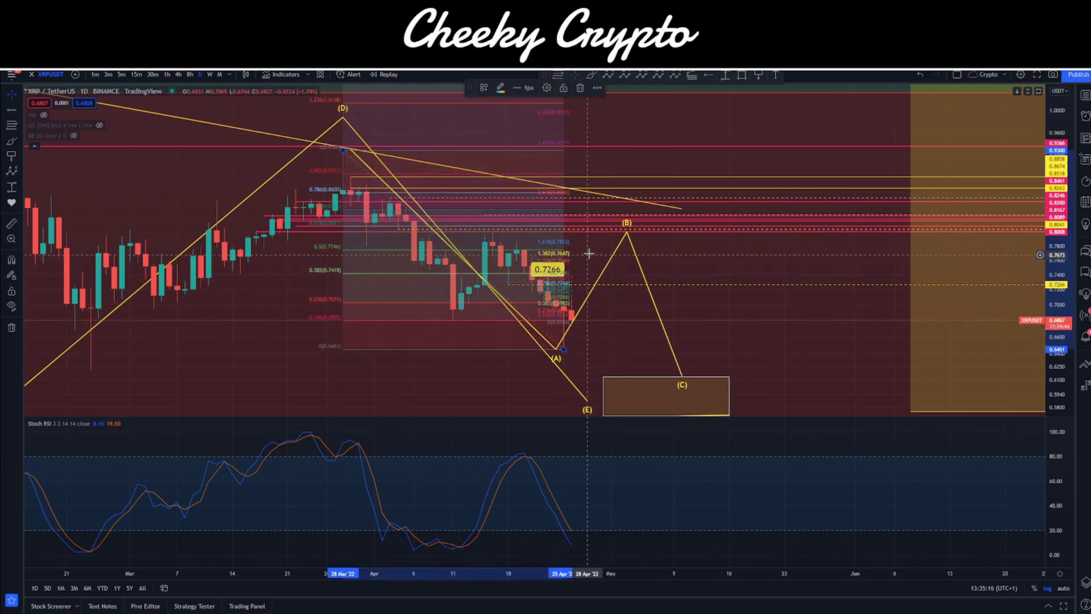
# Step: Move the (C) point later and down to about 0.559, shifting the Fibonacci to match
pyautogui.click(627, 232)
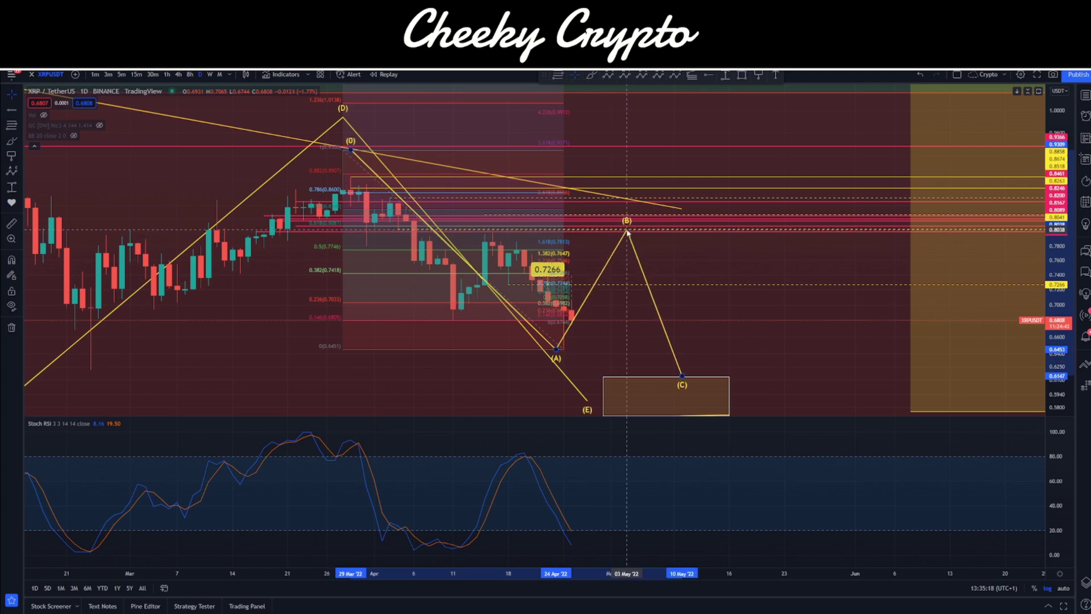
pyautogui.click(658, 294)
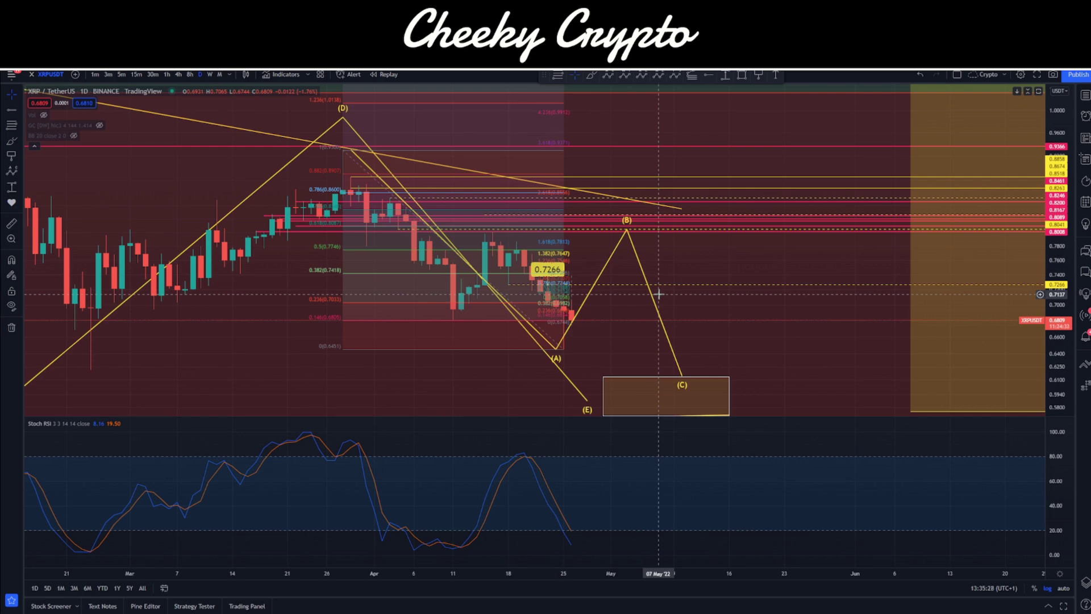
pyautogui.moveTo(683, 378); pyautogui.dragTo(807, 402)
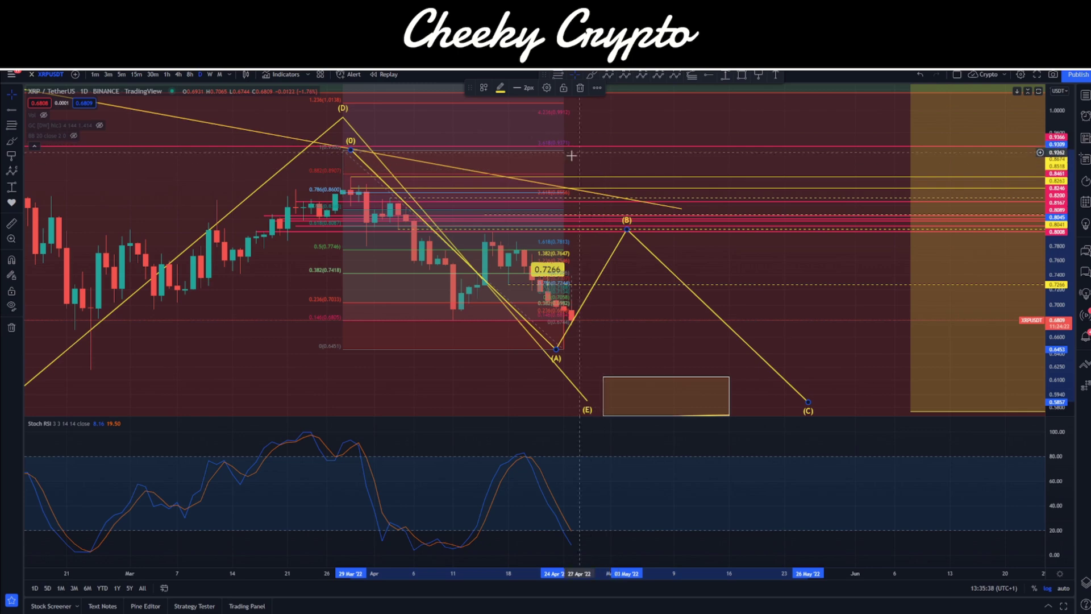
pyautogui.moveTo(523, 155)
pyautogui.mouseDown()
pyautogui.moveTo(670, 246)
pyautogui.moveTo(733, 233)
pyautogui.mouseUp()
pyautogui.moveTo(830, 341); pyautogui.dragTo(811, 244)
pyautogui.moveTo(791, 316)
pyautogui.mouseDown()
pyautogui.moveTo(782, 346)
pyautogui.moveTo(792, 336)
pyautogui.mouseUp()
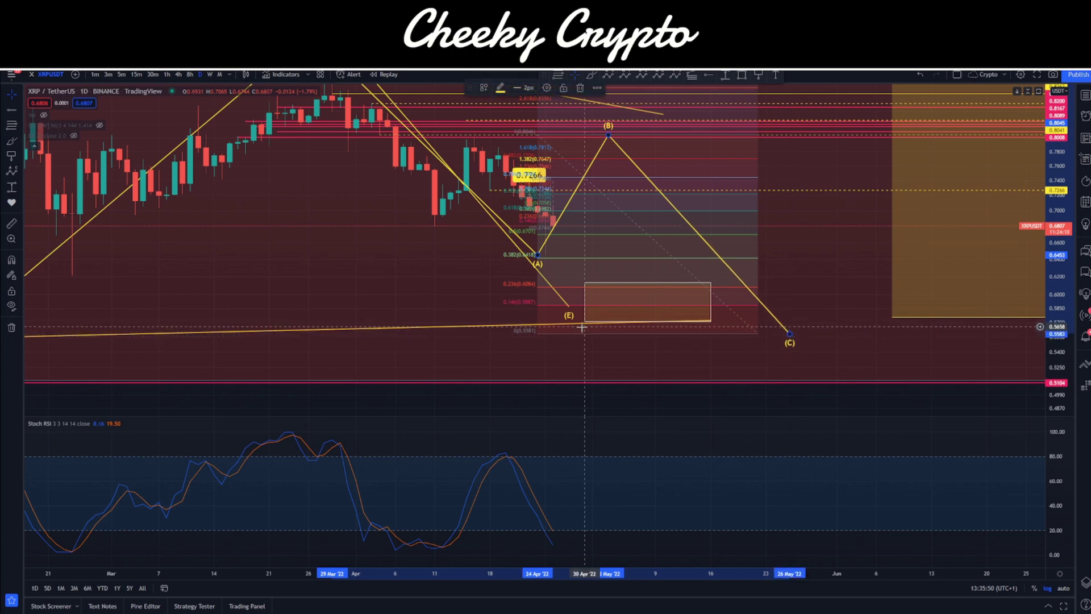
pyautogui.moveTo(815, 237); pyautogui.dragTo(813, 267)
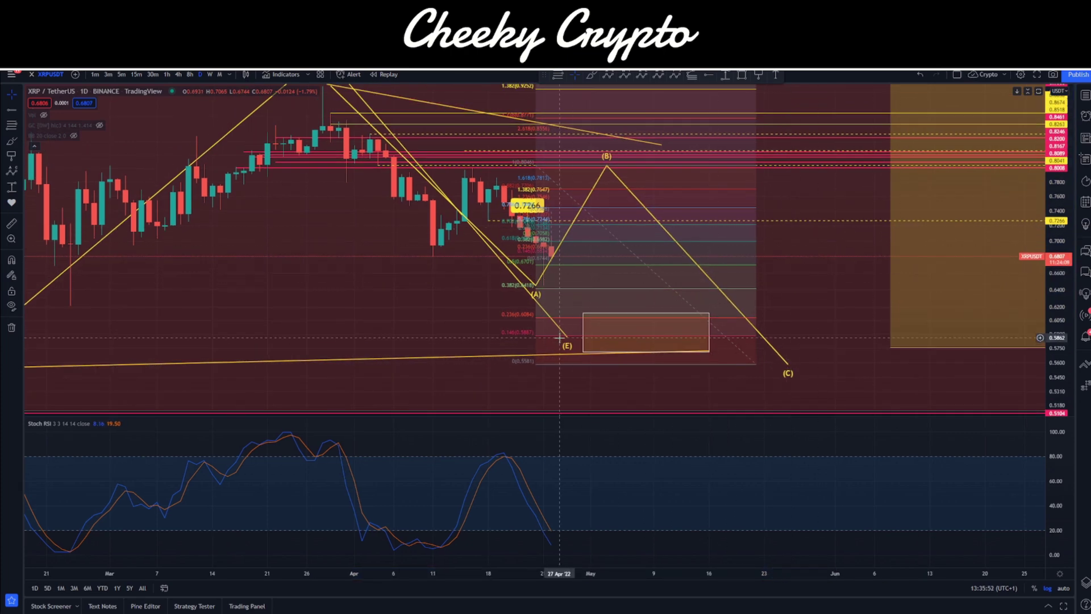
# Step: Drag the triangle's (E) point down to roughly 0.44–0.45 in late May
pyautogui.moveTo(567, 341)
pyautogui.mouseDown()
pyautogui.moveTo(658, 311)
pyautogui.moveTo(627, 283)
pyautogui.moveTo(547, 249)
pyautogui.moveTo(731, 370)
pyautogui.moveTo(604, 256)
pyautogui.moveTo(533, 287)
pyautogui.moveTo(546, 288)
pyautogui.moveTo(621, 206)
pyautogui.moveTo(748, 312)
pyautogui.moveTo(771, 384)
pyautogui.moveTo(768, 368)
pyautogui.mouseUp()
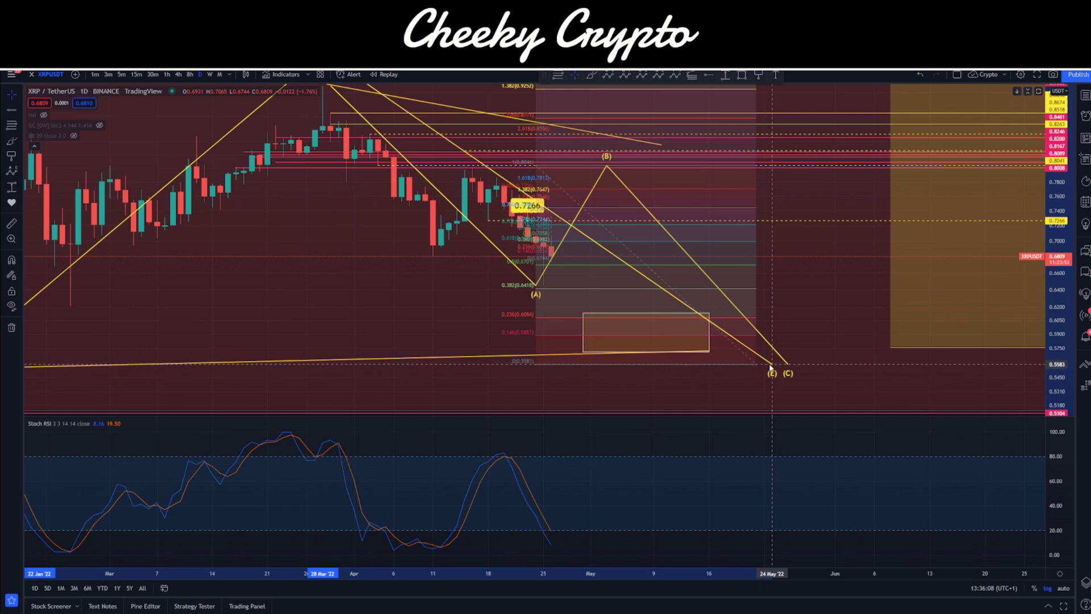
pyautogui.moveTo(776, 368)
pyautogui.mouseDown()
pyautogui.moveTo(764, 400)
pyautogui.moveTo(646, 286)
pyautogui.moveTo(715, 374)
pyautogui.mouseUp()
pyautogui.moveTo(711, 234); pyautogui.dragTo(719, 275)
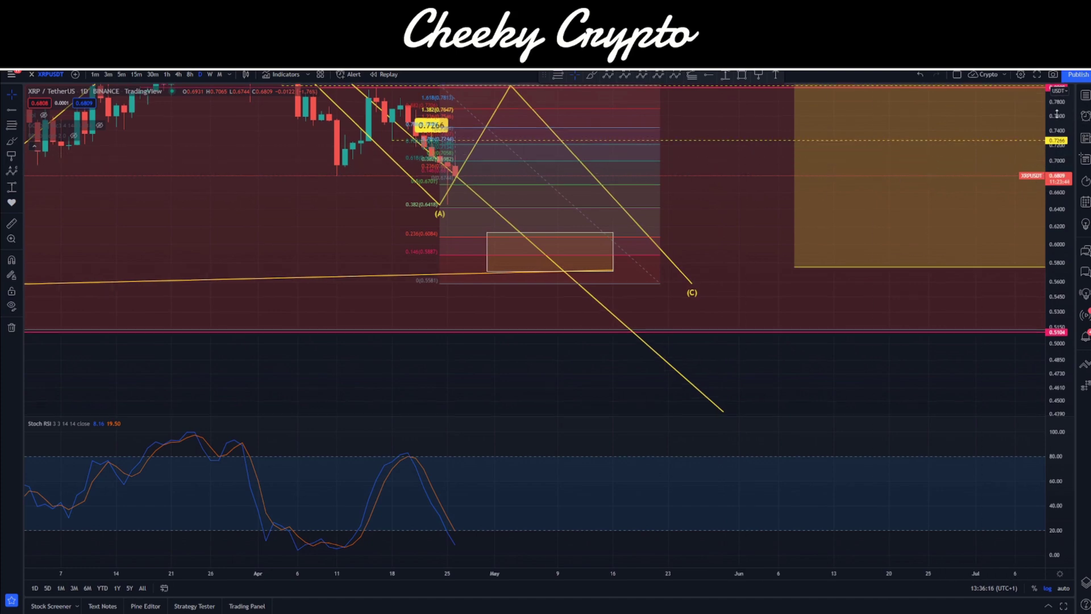
# Step: Raise (E) to about 0.5456 and brush a circle with a rising line at the Stoch RSI low
pyautogui.scroll(-6, 842, 318)
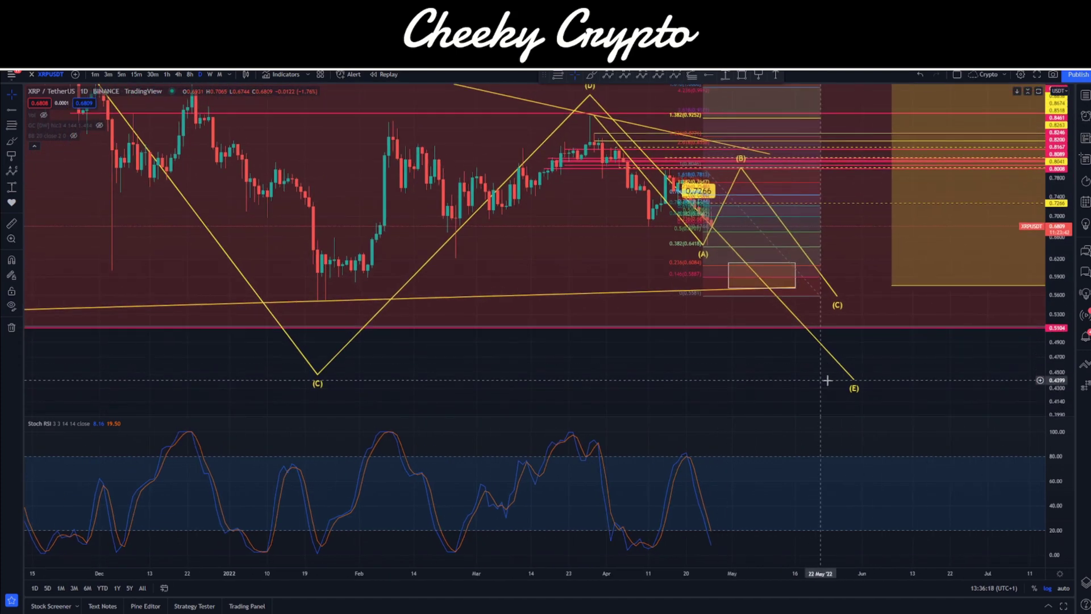
pyautogui.moveTo(854, 382); pyautogui.dragTo(790, 304)
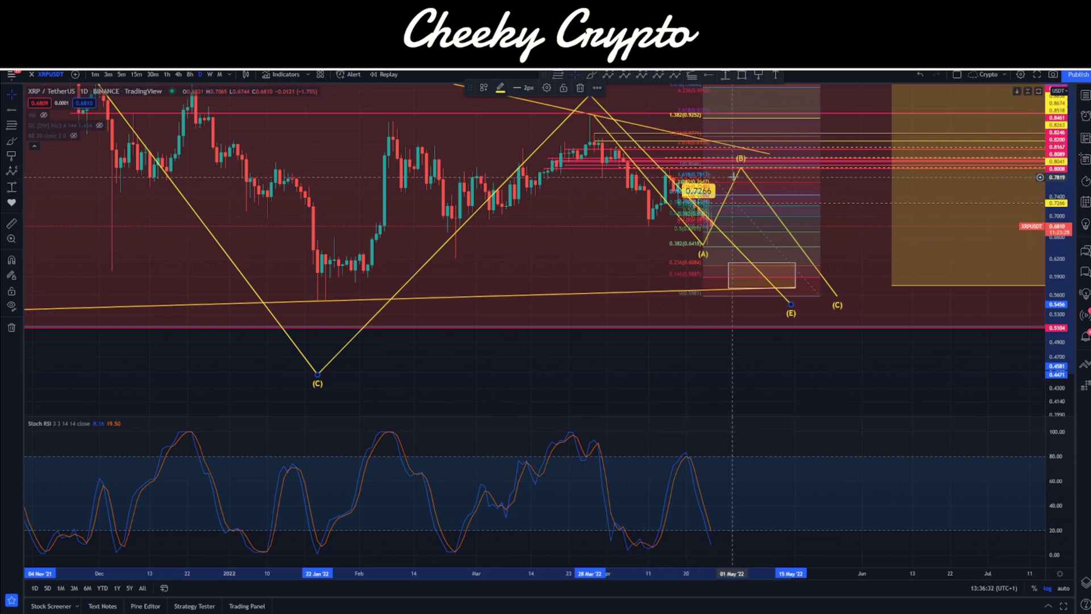
pyautogui.click(592, 75)
pyautogui.moveTo(705, 514); pyautogui.dragTo(789, 463)
pyautogui.moveTo(744, 497); pyautogui.dragTo(736, 500)
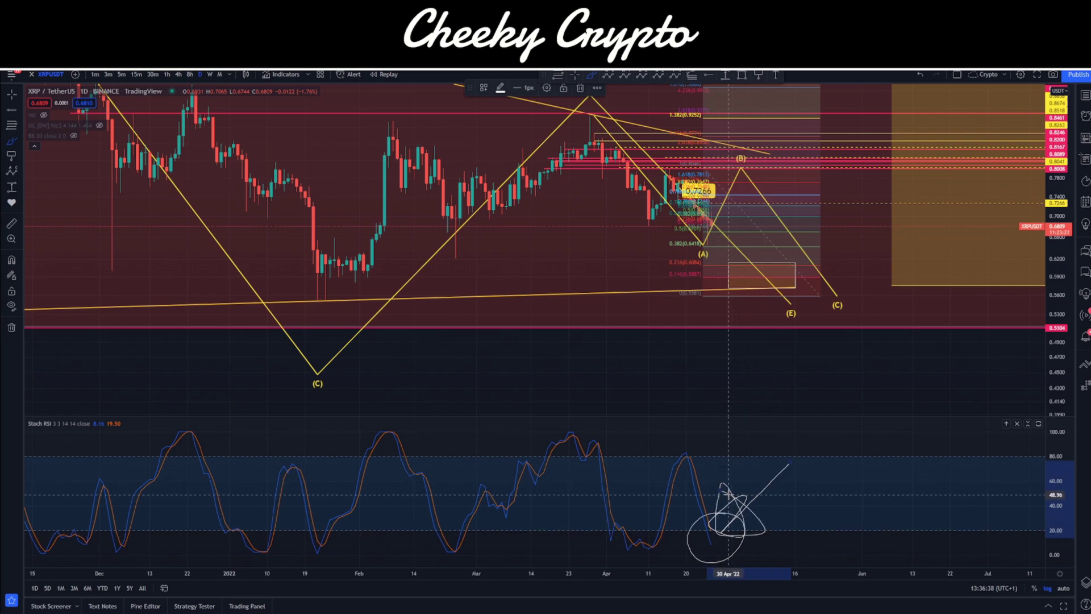
# Step: Clear the Stoch RSI marks and try freehand strokes around (B) and the (D) peak, deleting each
pyautogui.click(580, 87)
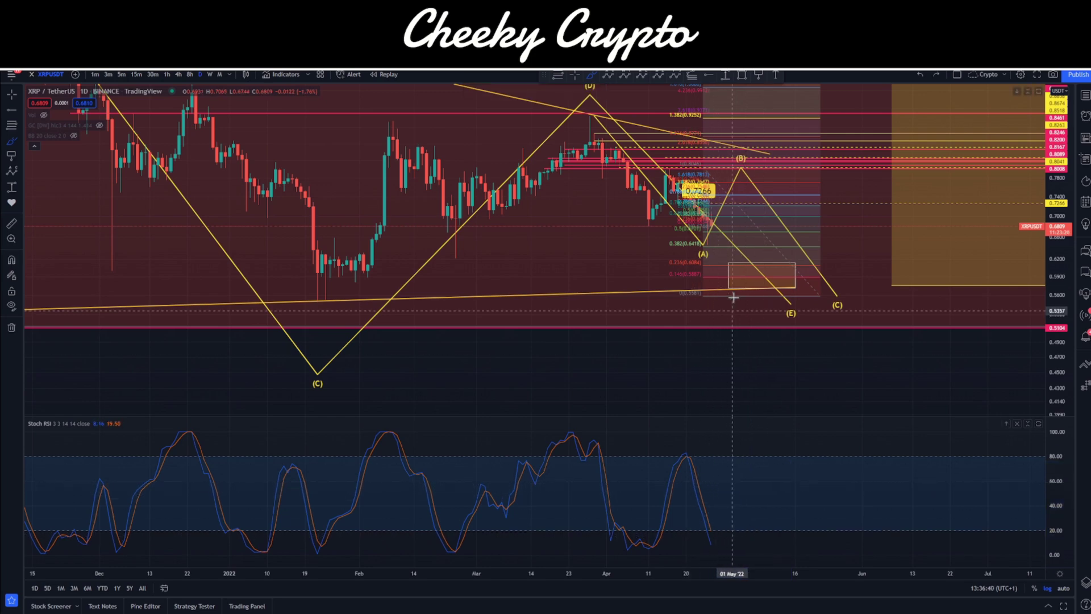
pyautogui.moveTo(732, 167)
pyautogui.mouseDown()
pyautogui.moveTo(708, 250)
pyautogui.moveTo(728, 165)
pyautogui.moveTo(745, 184)
pyautogui.moveTo(753, 178)
pyautogui.mouseUp()
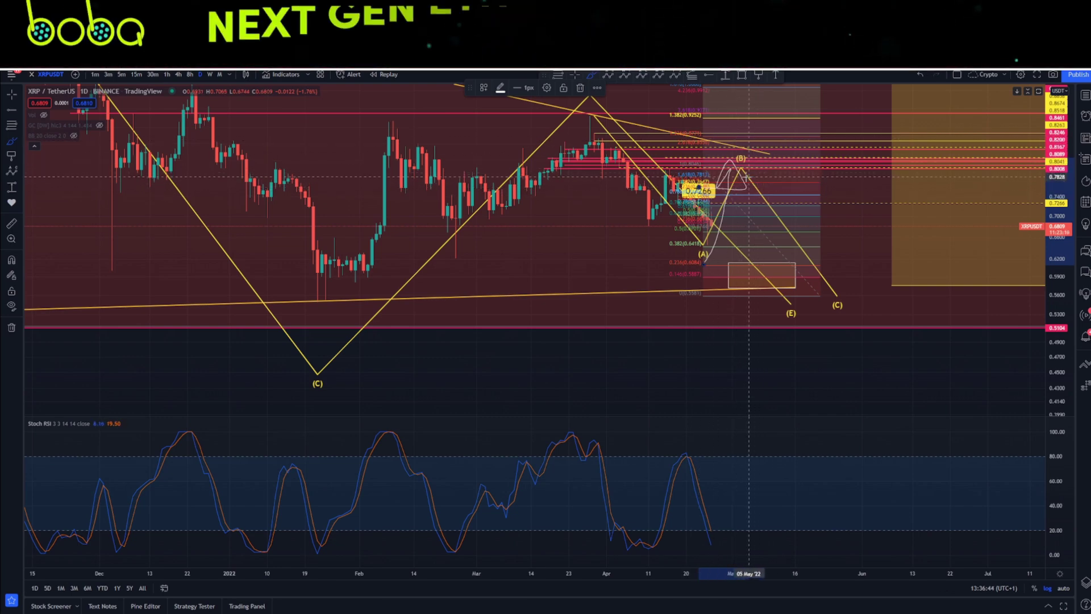
pyautogui.press('Delete')
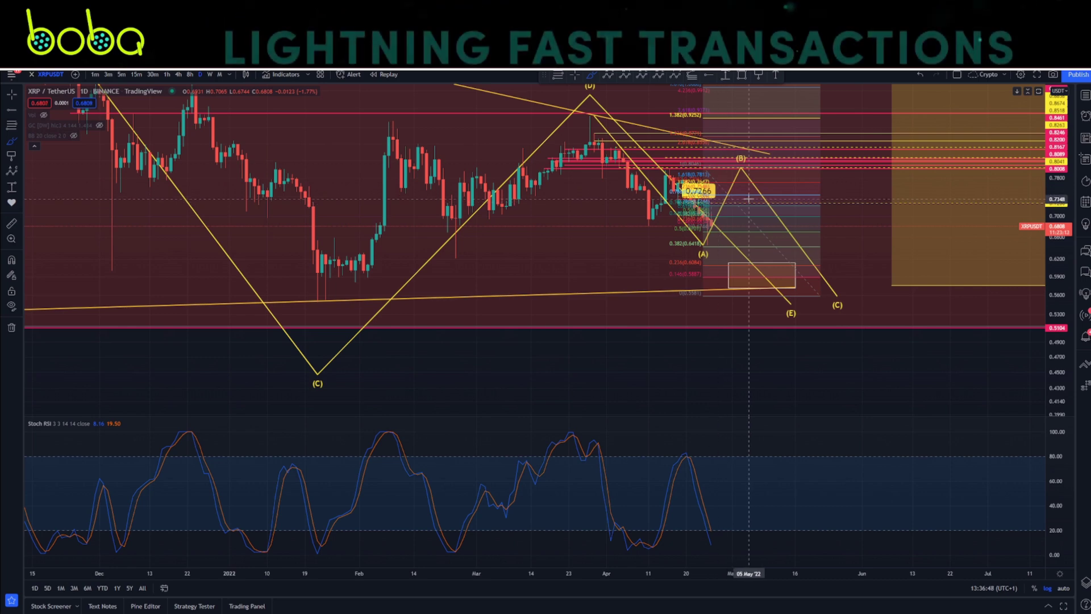
pyautogui.moveTo(629, 118)
pyautogui.mouseDown()
pyautogui.moveTo(565, 109)
pyautogui.moveTo(621, 114)
pyautogui.mouseUp()
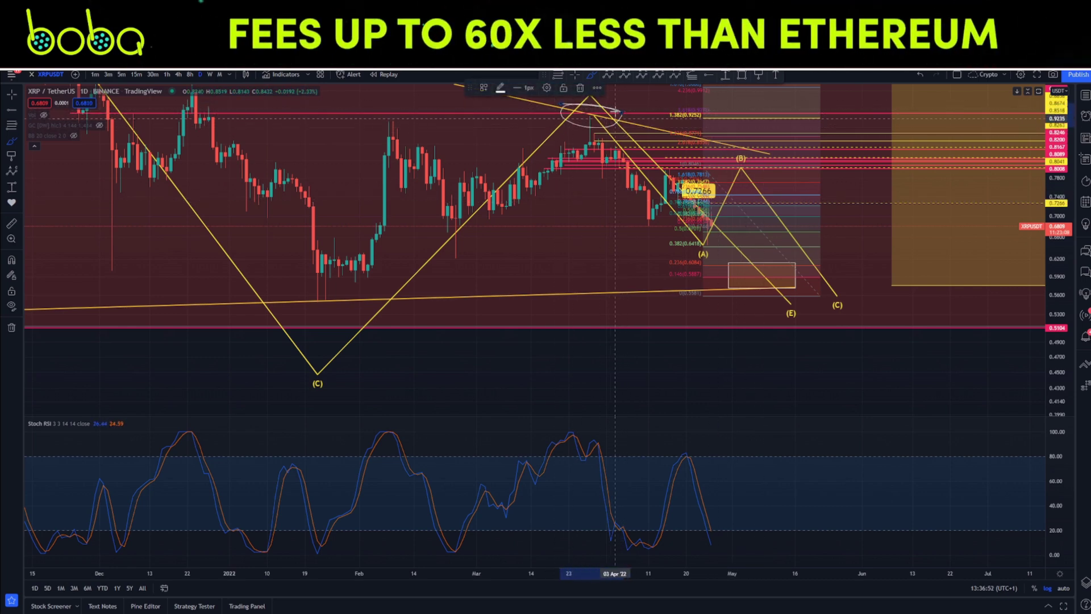
pyautogui.press('Delete')
pyautogui.moveTo(711, 253)
pyautogui.mouseDown()
pyautogui.moveTo(739, 171)
pyautogui.moveTo(778, 114)
pyautogui.moveTo(746, 132)
pyautogui.mouseUp()
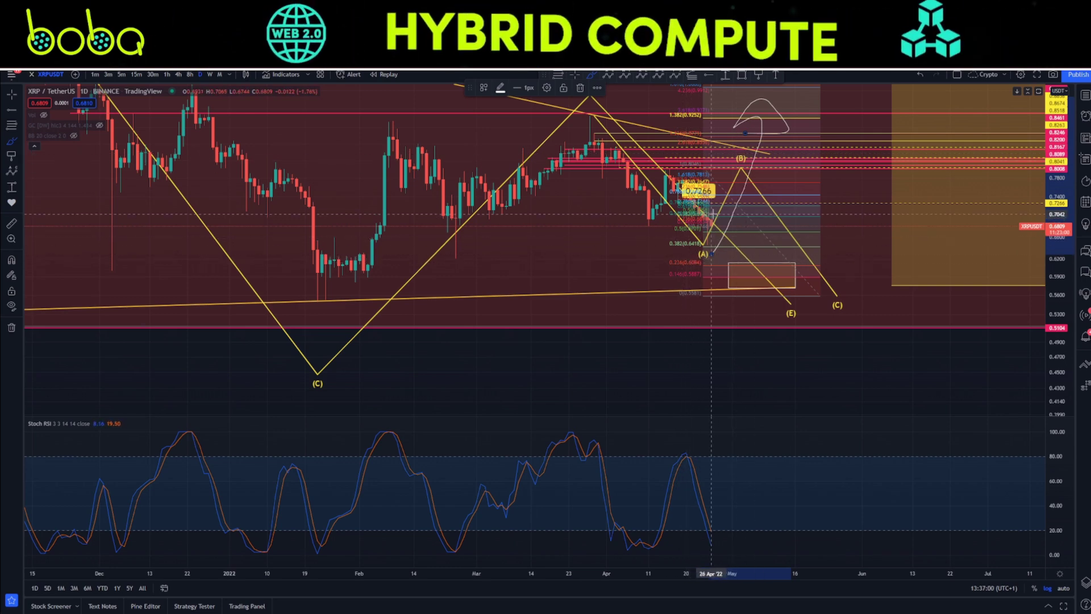
pyautogui.press('Delete')
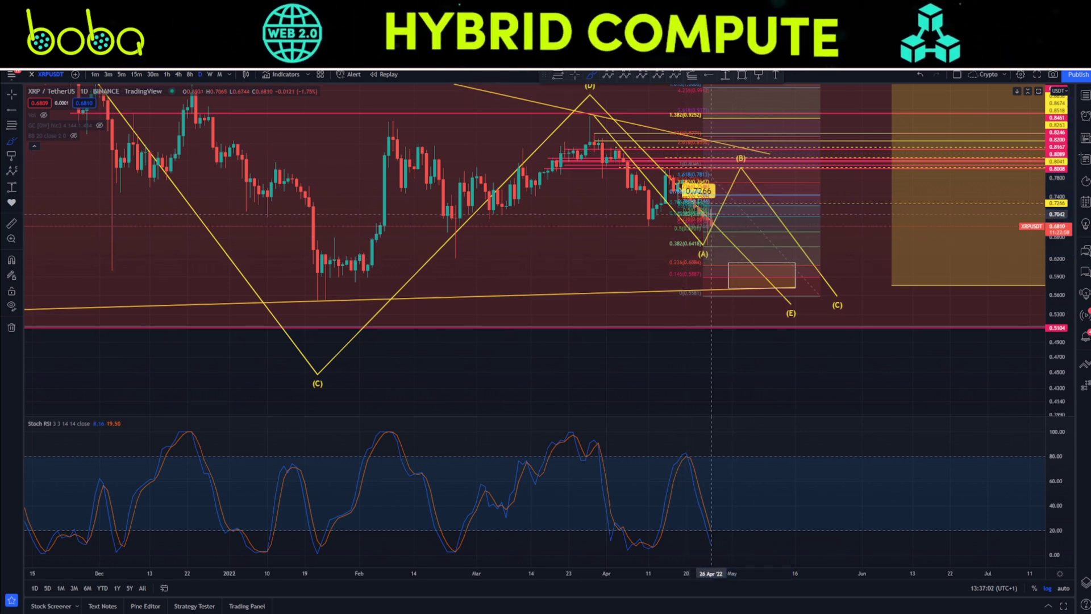
pyautogui.moveTo(594, 103)
pyautogui.mouseDown()
pyautogui.moveTo(642, 123)
pyautogui.moveTo(565, 128)
pyautogui.mouseUp()
pyautogui.press('Delete')
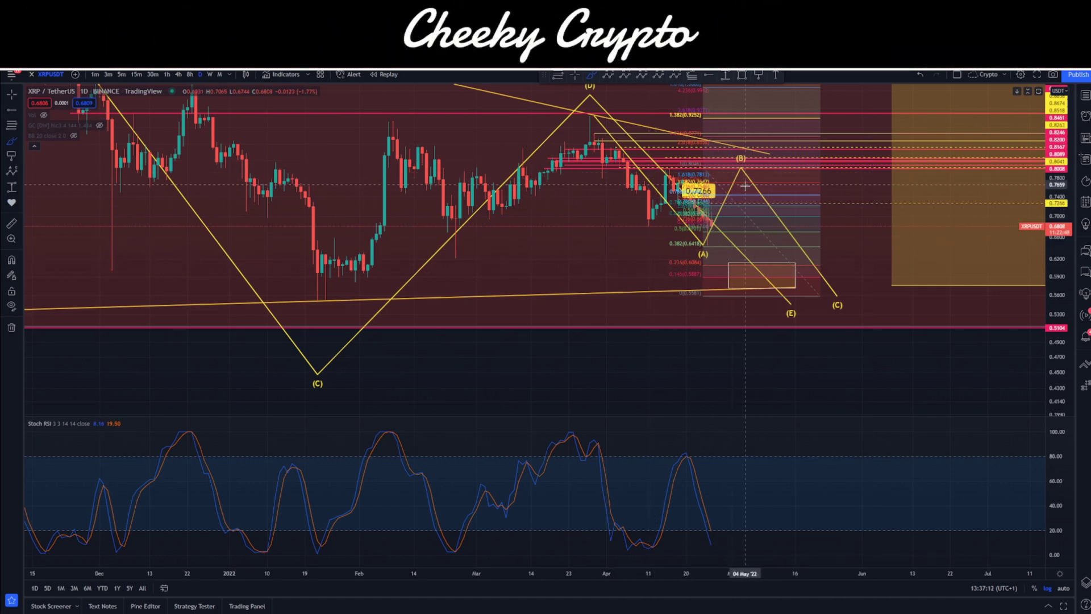
# Step: Sketch a looping swoop in the Stoch RSI pane and an oval around the (E) and (C) targets
pyautogui.moveTo(709, 554)
pyautogui.mouseDown()
pyautogui.moveTo(768, 454)
pyautogui.moveTo(776, 465)
pyautogui.mouseUp()
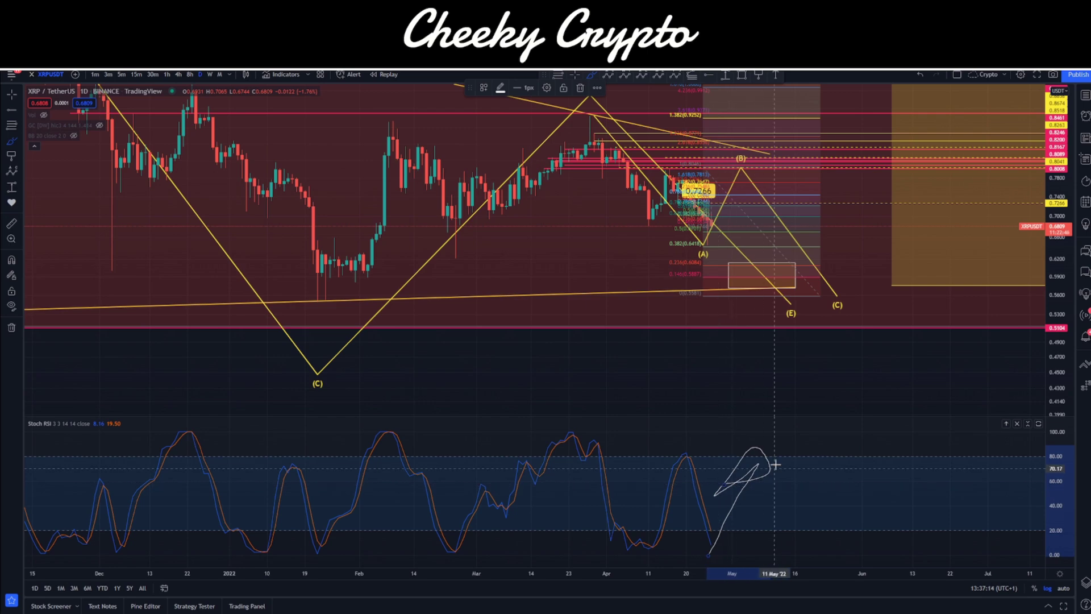
pyautogui.press('Delete')
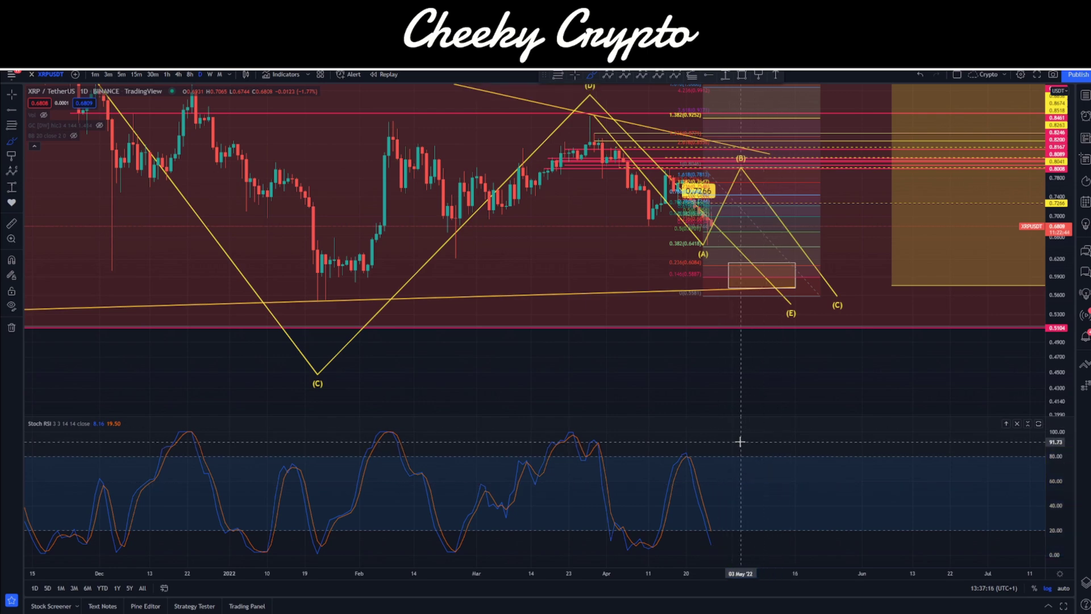
pyautogui.moveTo(736, 444)
pyautogui.mouseDown()
pyautogui.moveTo(811, 524)
pyautogui.moveTo(789, 520)
pyautogui.mouseUp()
pyautogui.moveTo(835, 279)
pyautogui.mouseDown()
pyautogui.moveTo(734, 310)
pyautogui.moveTo(736, 272)
pyautogui.mouseUp()
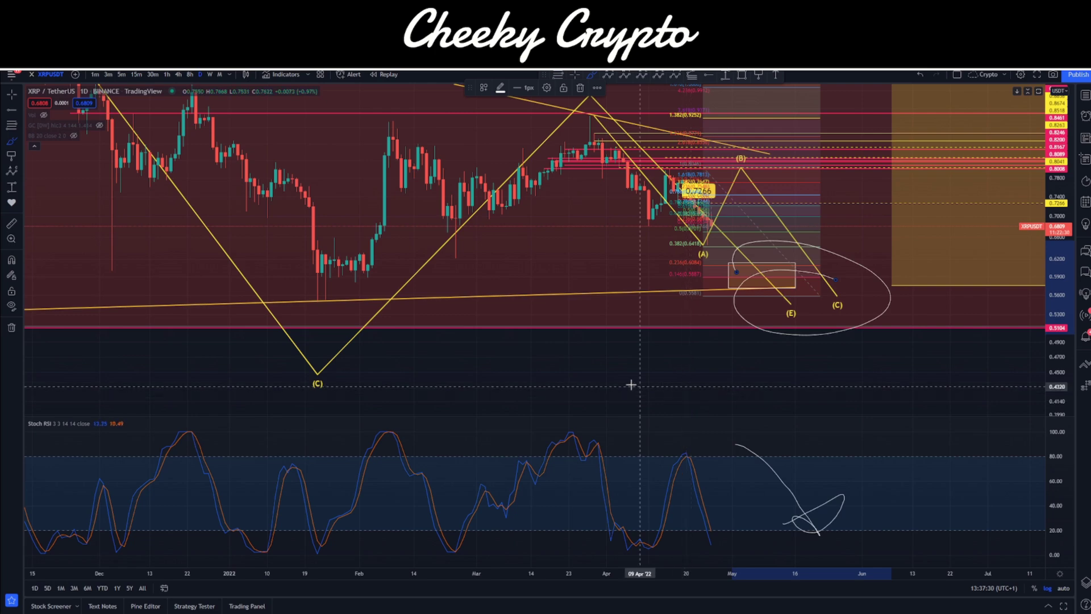
# Step: Delete the freehand oval around the (E) and (C) targets
pyautogui.scroll(-5, 631, 385)
pyautogui.scroll(4, 893, 308)
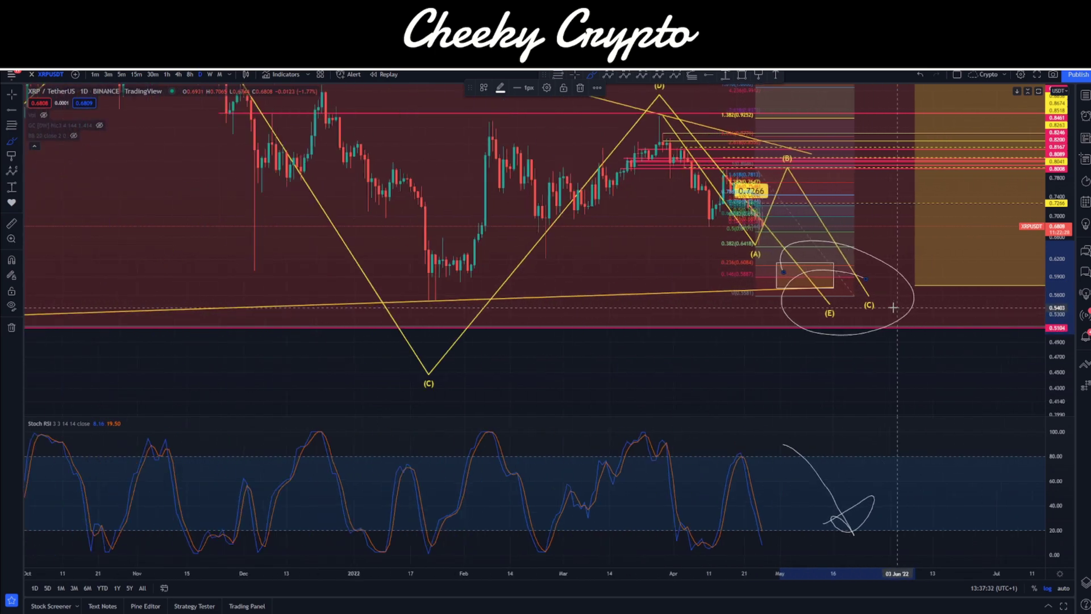
pyautogui.scroll(2, 893, 308)
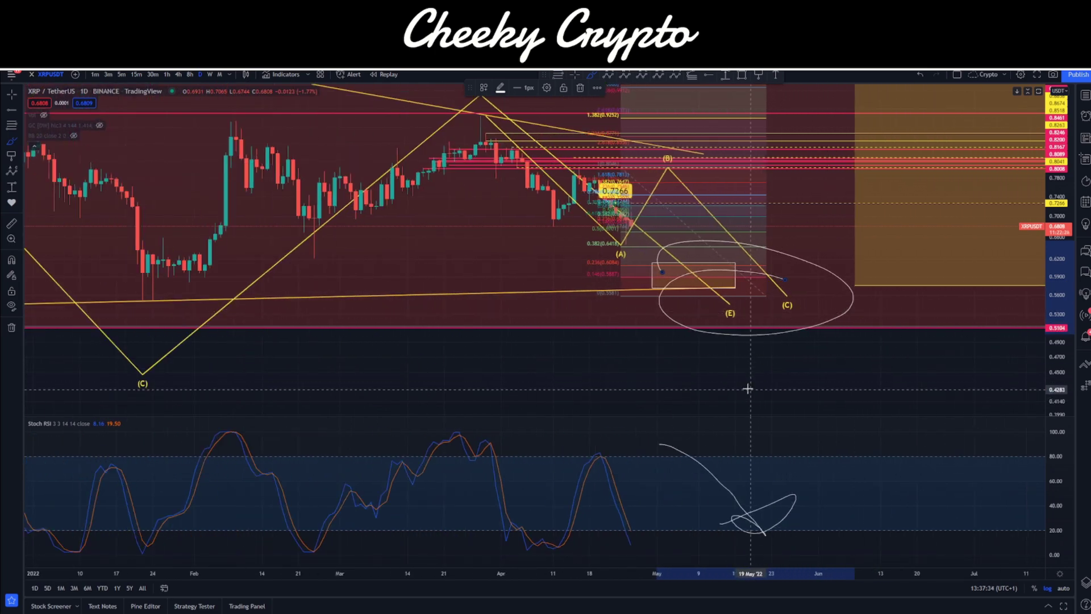
pyautogui.scroll(-1, 733, 367)
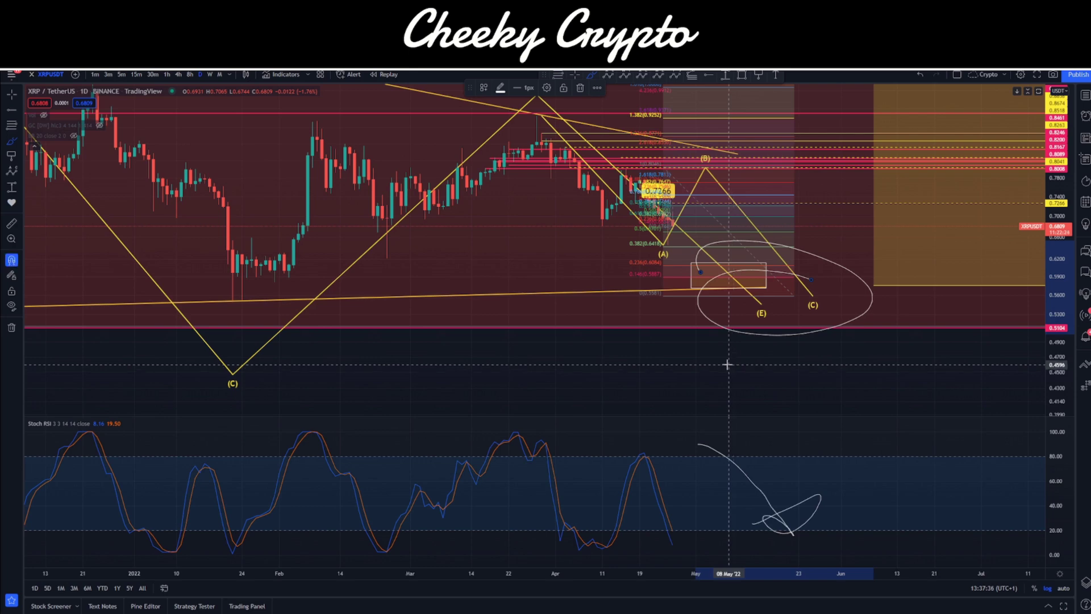
pyautogui.press('Delete')
# Step: Sketch trial loops below (E) and around the (E)/(C) area, then undo them
pyautogui.moveTo(49, 134)
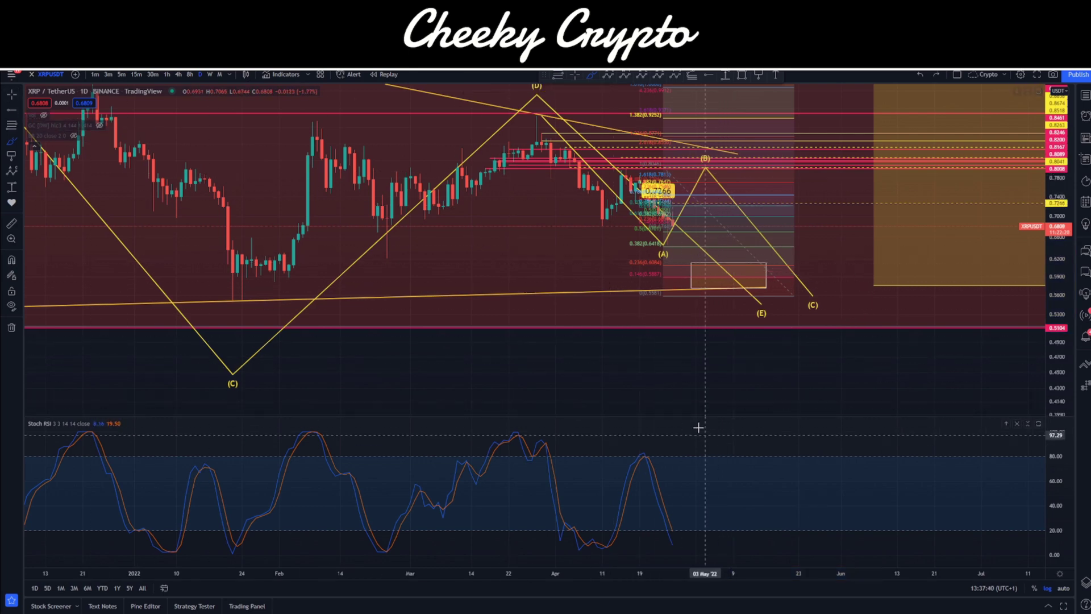
pyautogui.moveTo(657, 390)
pyautogui.mouseDown()
pyautogui.moveTo(665, 336)
pyautogui.moveTo(649, 338)
pyautogui.mouseUp()
pyautogui.moveTo(733, 304)
pyautogui.mouseDown()
pyautogui.moveTo(768, 390)
pyautogui.moveTo(720, 368)
pyautogui.mouseUp()
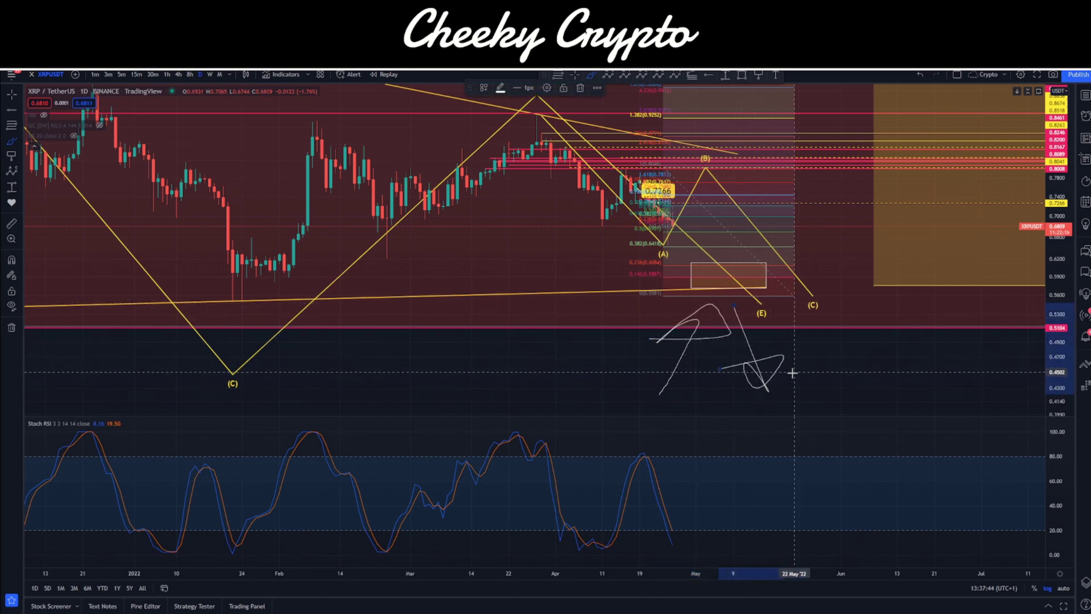
pyautogui.moveTo(820, 277)
pyautogui.mouseDown()
pyautogui.moveTo(791, 344)
pyautogui.moveTo(722, 343)
pyautogui.mouseUp()
pyautogui.hotkey('ctrl', 'z')
pyautogui.hotkey('ctrl', 'z')
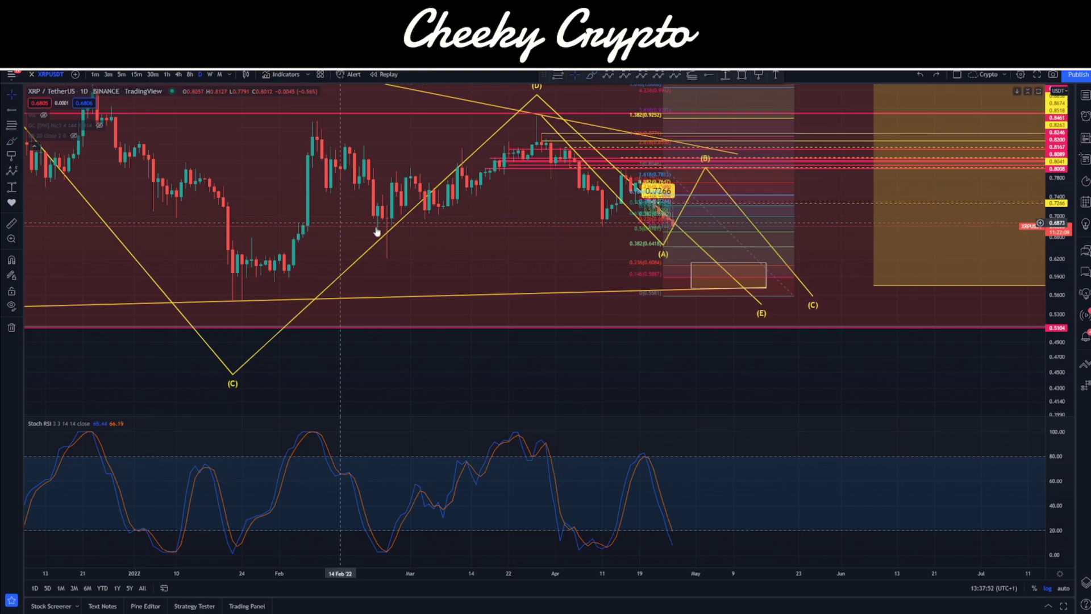
# Step: Zoom out and pan to show the wave count back to 2020 and the (C) target near 9.3947
pyautogui.scroll(-5, 735, 241)
pyautogui.moveTo(1055, 250); pyautogui.dragTo(1055, 274)
pyautogui.scroll(-8, 978, 305)
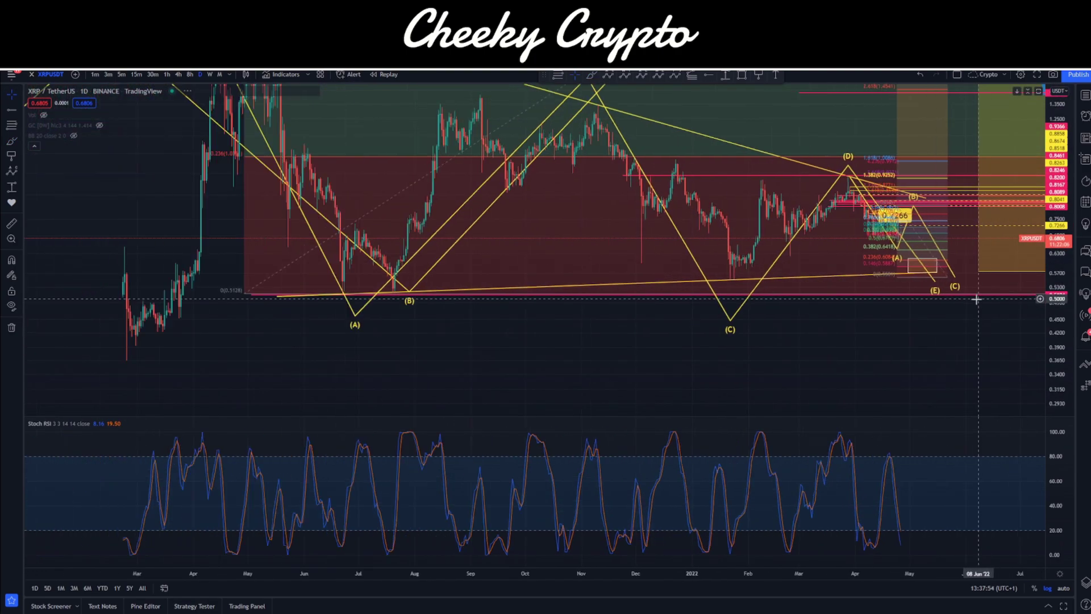
pyautogui.scroll(-10, 763, 299)
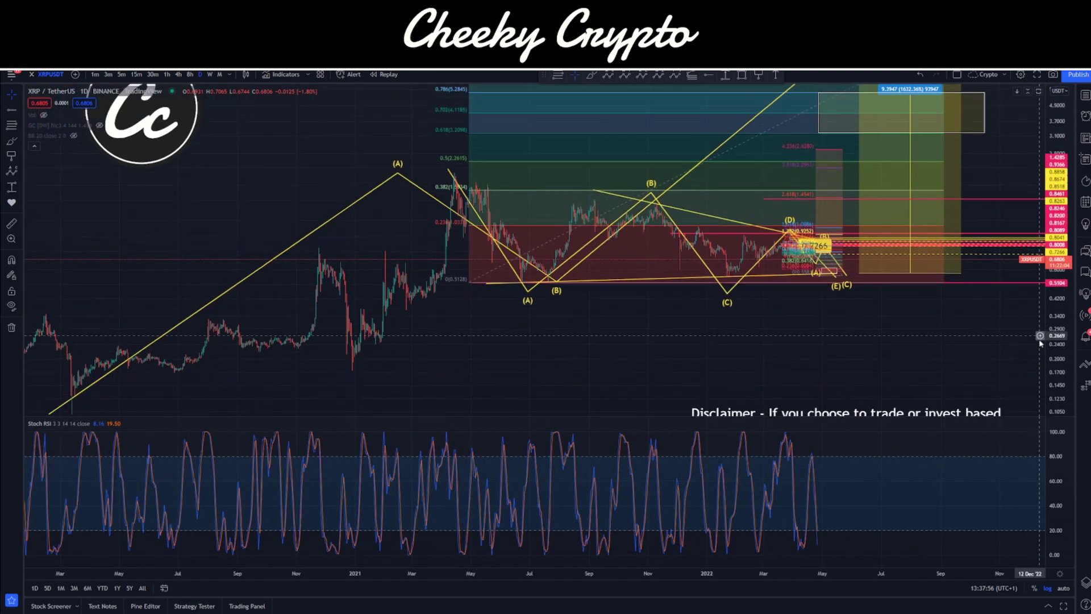
pyautogui.moveTo(763, 299); pyautogui.dragTo(751, 373)
pyautogui.scroll(2, 734, 391)
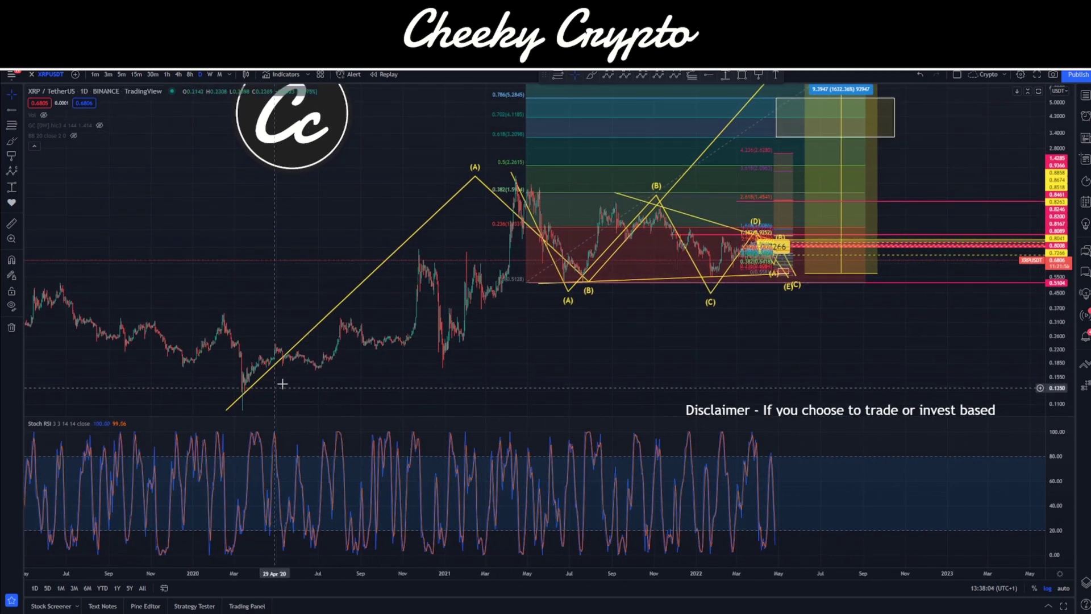
pyautogui.moveTo(457, 391); pyautogui.dragTo(440, 391)
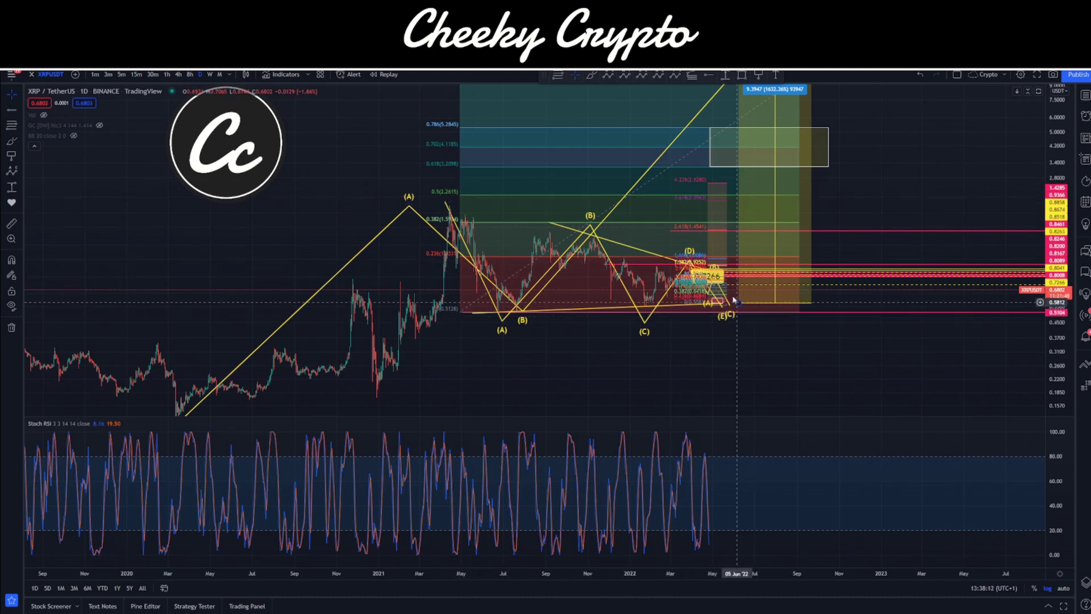
pyautogui.moveTo(755, 306); pyautogui.dragTo(683, 371)
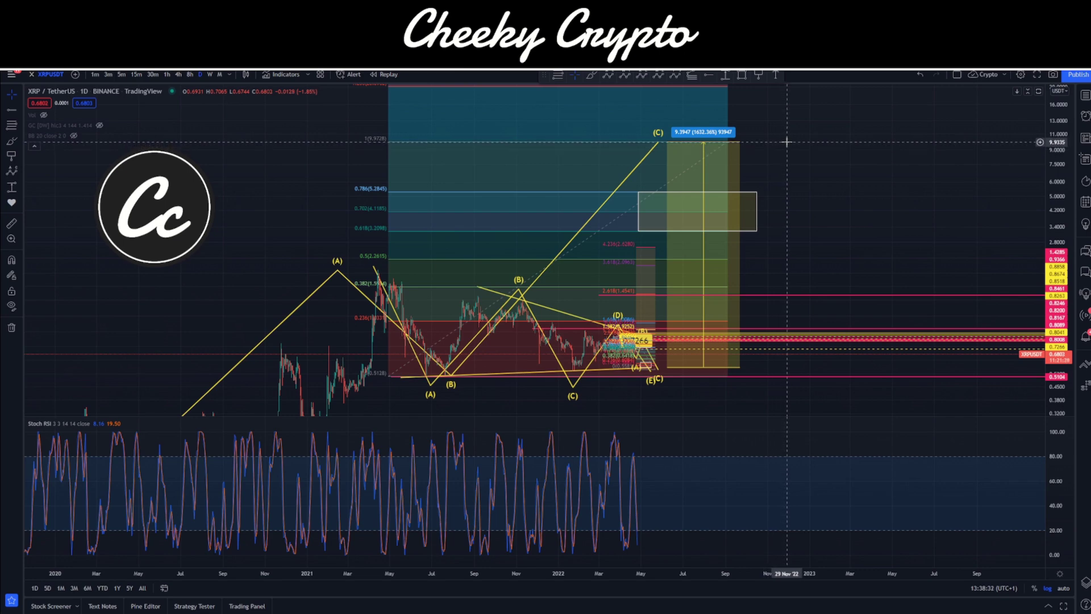
pyautogui.click(590, 78)
pyautogui.moveTo(733, 108)
pyautogui.mouseDown()
pyautogui.moveTo(886, 139)
pyautogui.moveTo(531, 122)
pyautogui.mouseUp()
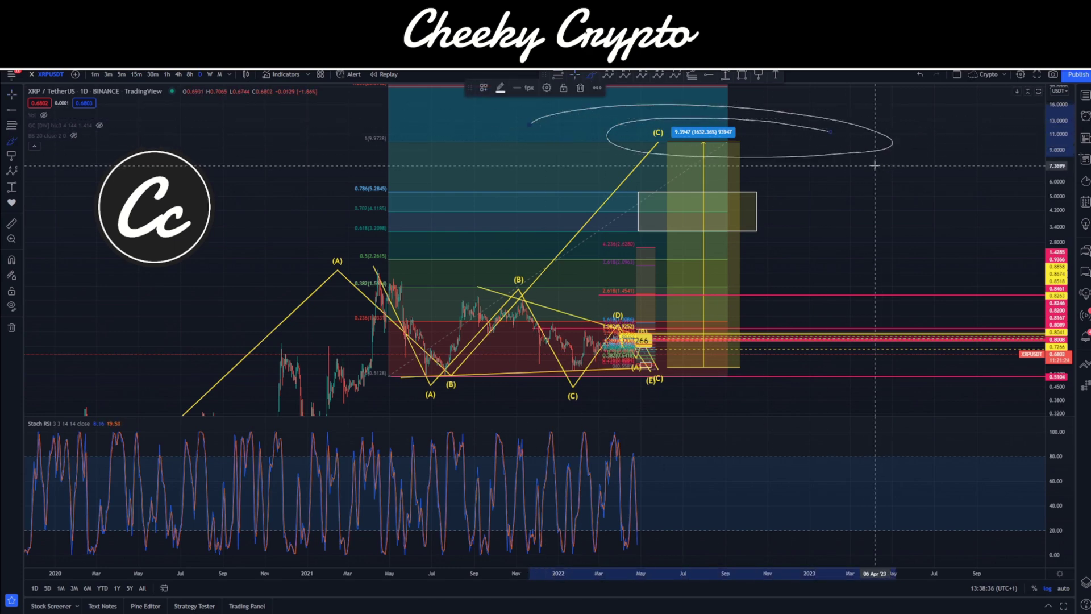
pyautogui.hotkey('ctrl', 'z')
pyautogui.moveTo(803, 121)
pyautogui.mouseDown()
pyautogui.moveTo(890, 165)
pyautogui.moveTo(836, 185)
pyautogui.mouseUp()
pyautogui.moveTo(932, 130)
pyautogui.mouseDown()
pyautogui.moveTo(920, 187)
pyautogui.moveTo(904, 132)
pyautogui.mouseUp()
pyautogui.moveTo(839, 218)
pyautogui.mouseDown()
pyautogui.moveTo(895, 213)
pyautogui.moveTo(916, 253)
pyautogui.mouseUp()
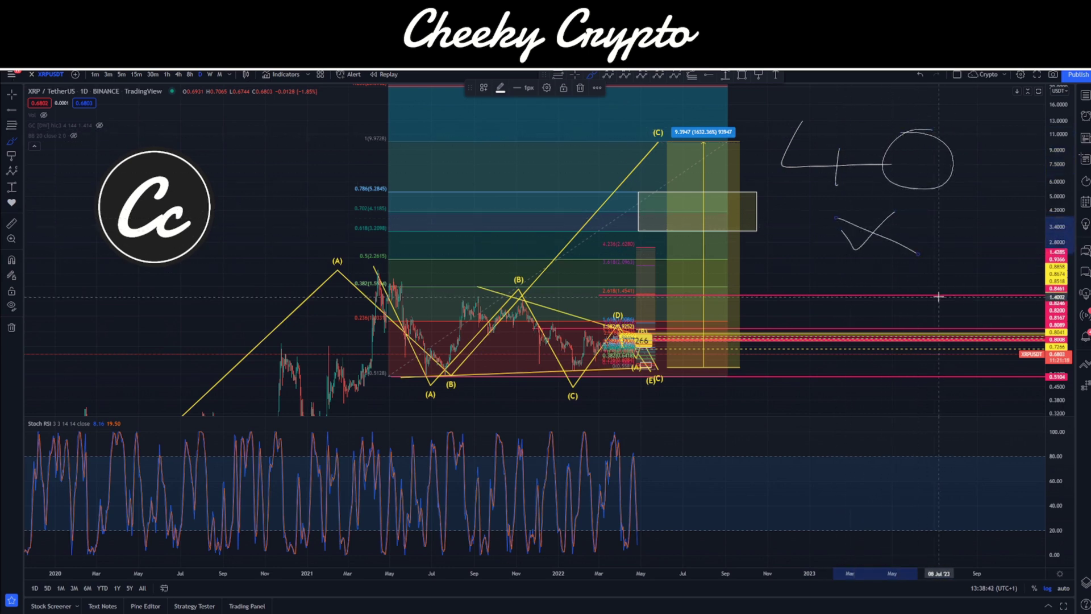
pyautogui.hotkey('ctrl', 'z')
pyautogui.hotkey('ctrl', 'z')
pyautogui.hotkey('ctrl', 'z')
pyautogui.hotkey('ctrl', 'z')
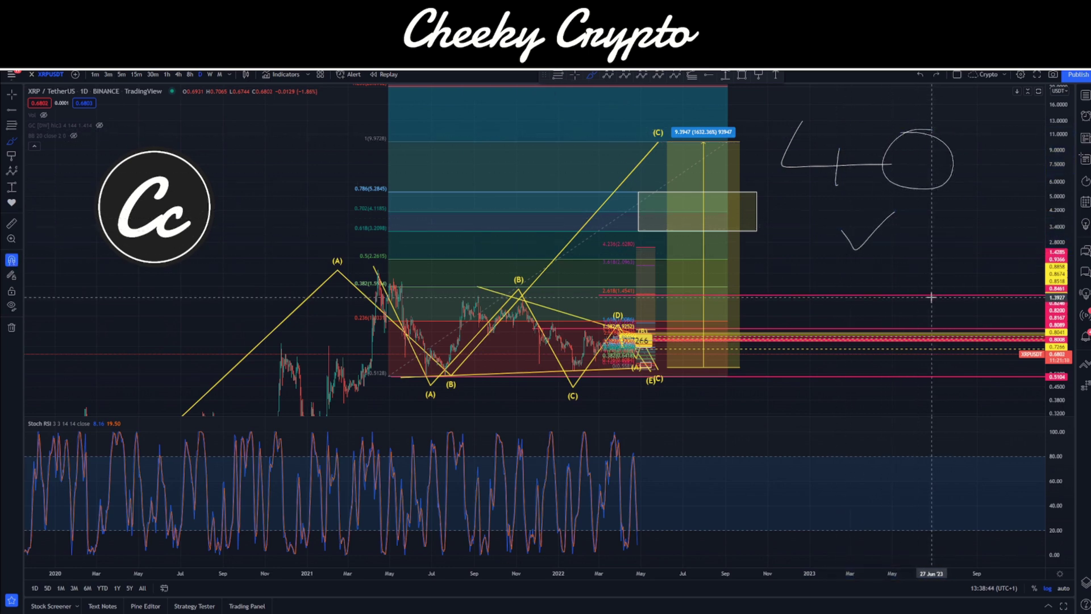
pyautogui.hotkey('ctrl', 'z')
pyautogui.hotkey('ctrl', 'z')
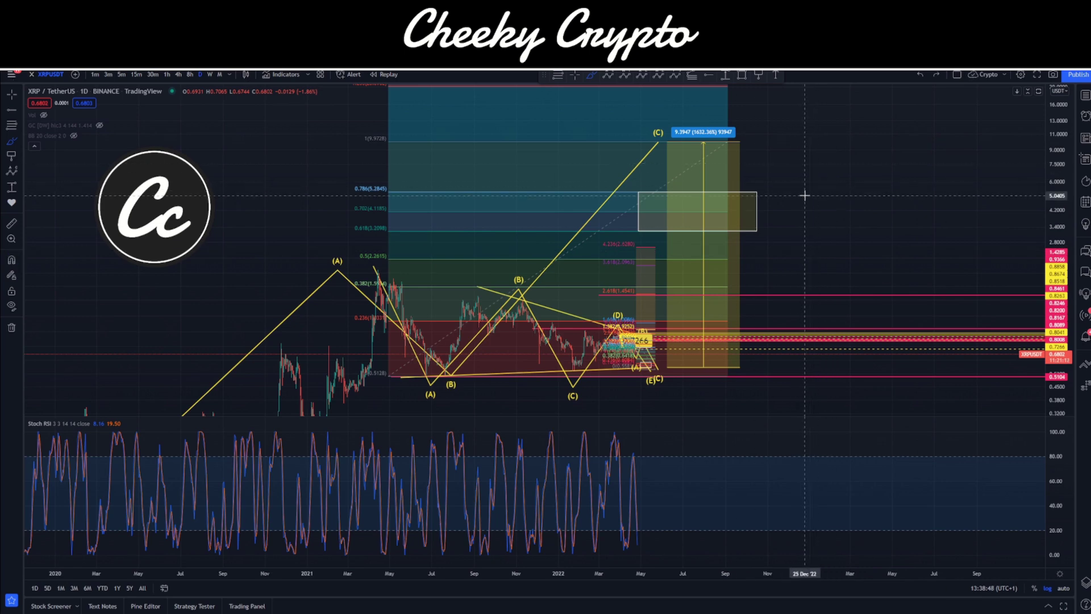
pyautogui.moveTo(768, 134)
pyautogui.mouseDown()
pyautogui.moveTo(840, 178)
pyautogui.moveTo(796, 197)
pyautogui.mouseUp()
pyautogui.moveTo(847, 147)
pyautogui.mouseDown()
pyautogui.moveTo(890, 169)
pyautogui.moveTo(958, 109)
pyautogui.moveTo(945, 167)
pyautogui.mouseUp()
pyautogui.moveTo(980, 135); pyautogui.dragTo(969, 151)
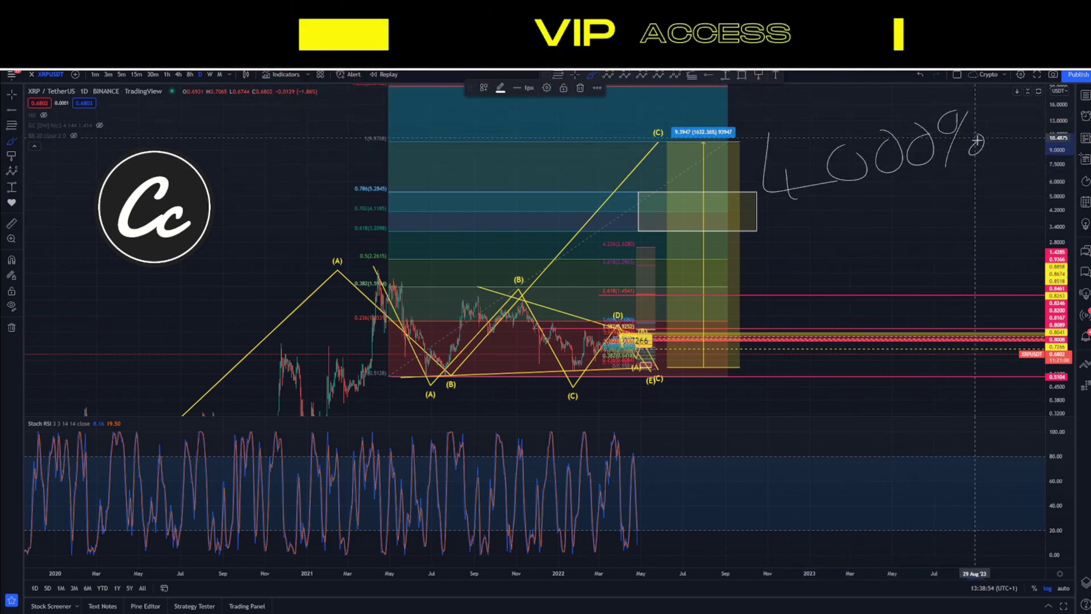
pyautogui.hotkey('ctrl', 'z')
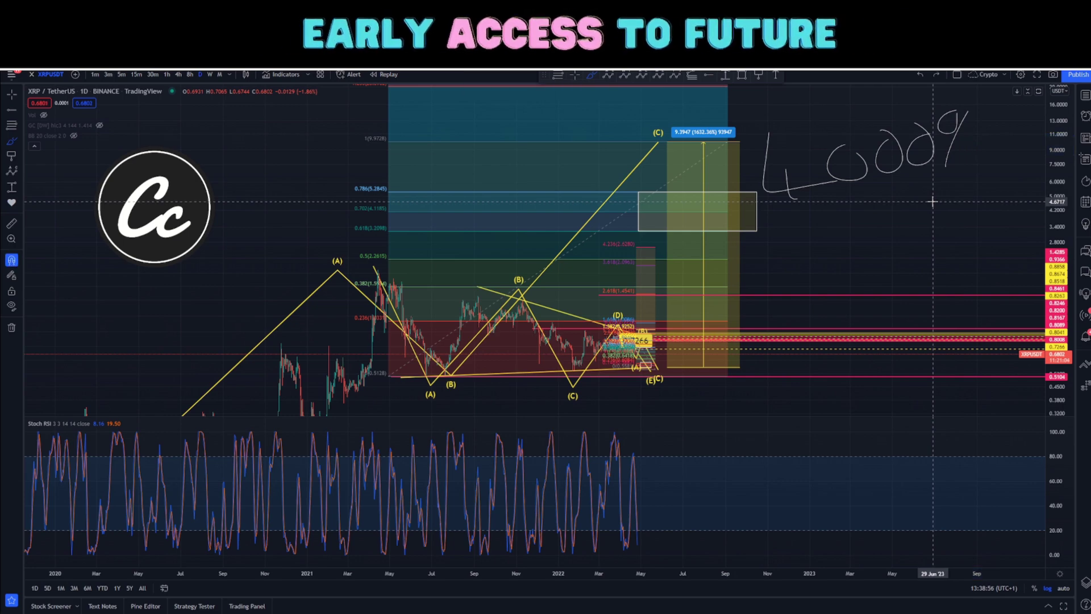
pyautogui.hotkey('ctrl', 'z')
pyautogui.hotkey('ctrl', 'z')
pyautogui.hotkey('ctrl', 'z')
pyautogui.hotkey('ctrl', 'z')
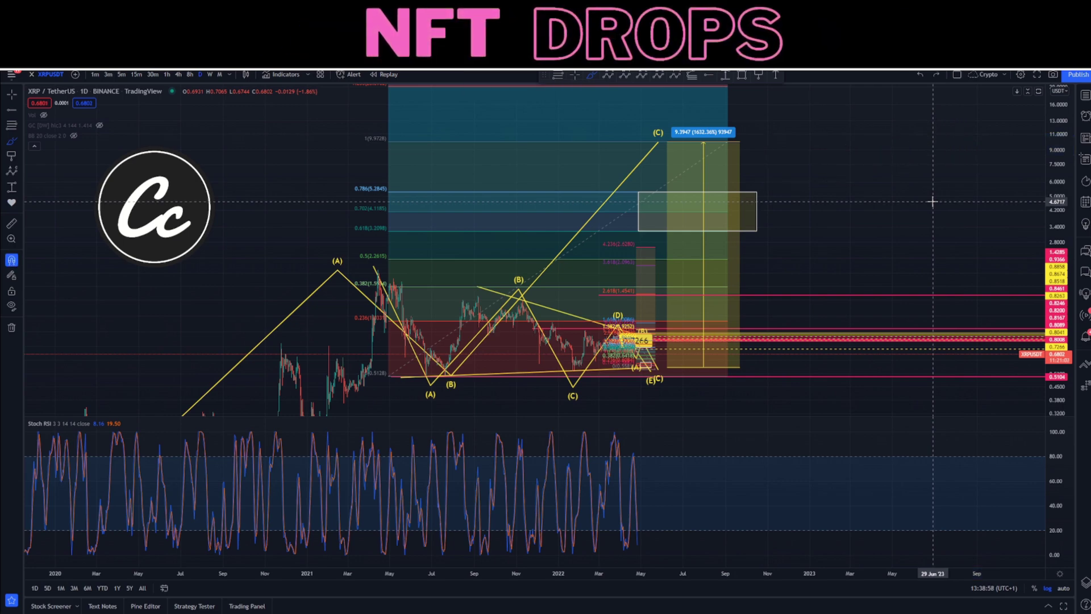
pyautogui.moveTo(760, 134); pyautogui.dragTo(750, 135)
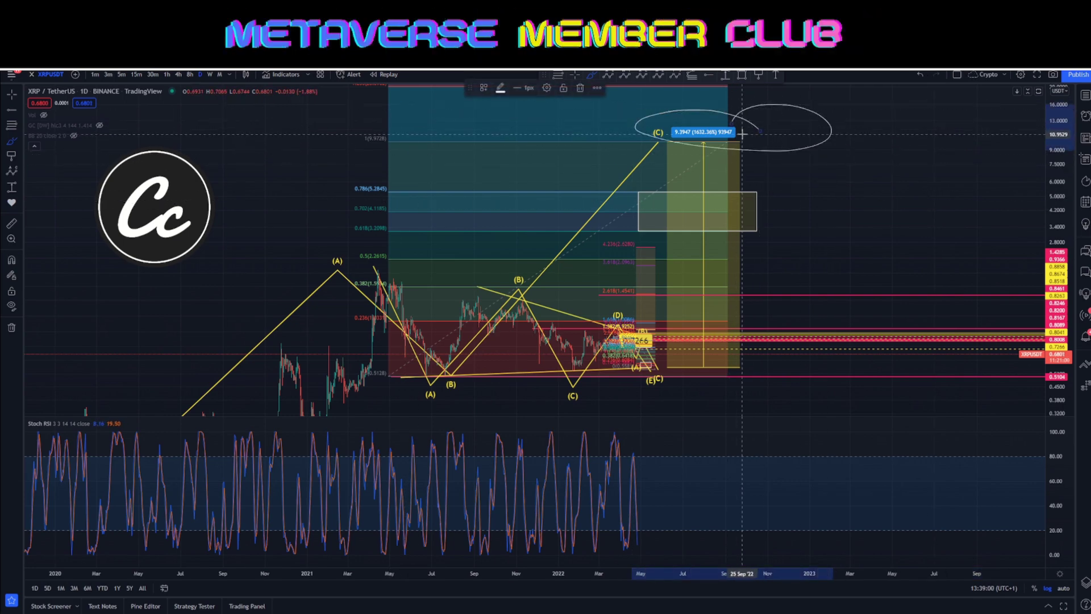
pyautogui.hotkey('ctrl', 'z')
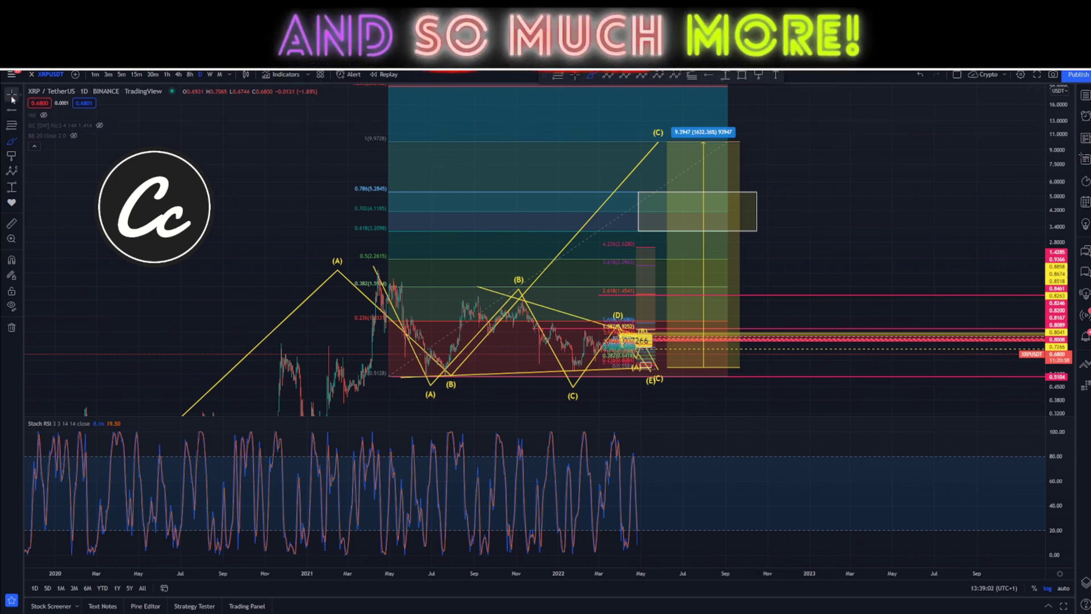